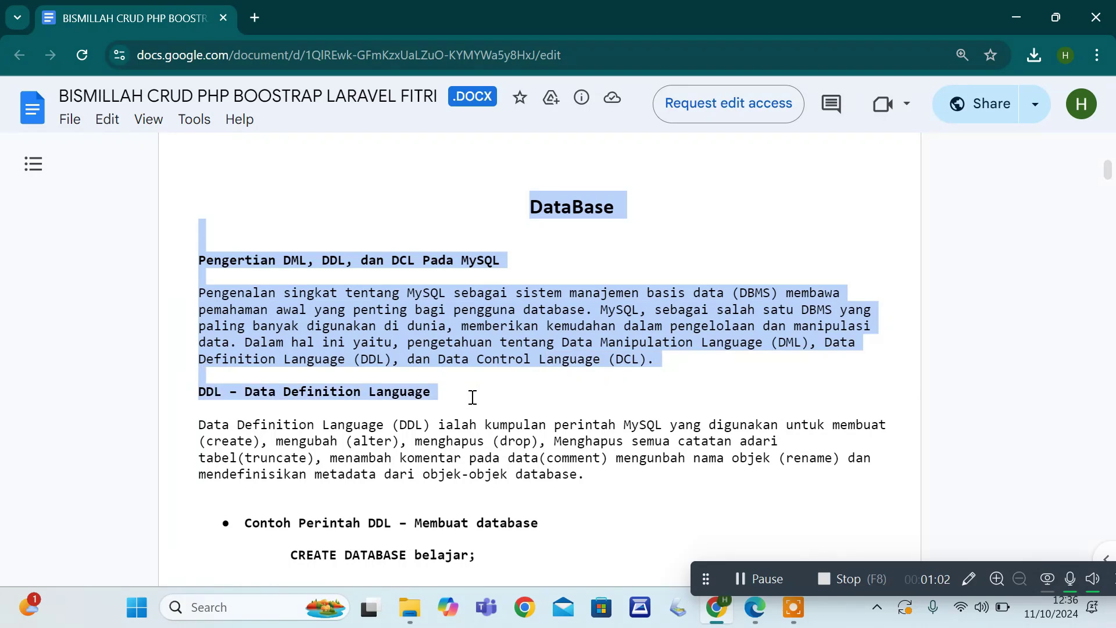
Read the heading "Pengertian DML, DDL, dan DCL Pada MySQL" and the opening sentences introducing MySQL, highlighting the passages being read
left_click(751, 214)
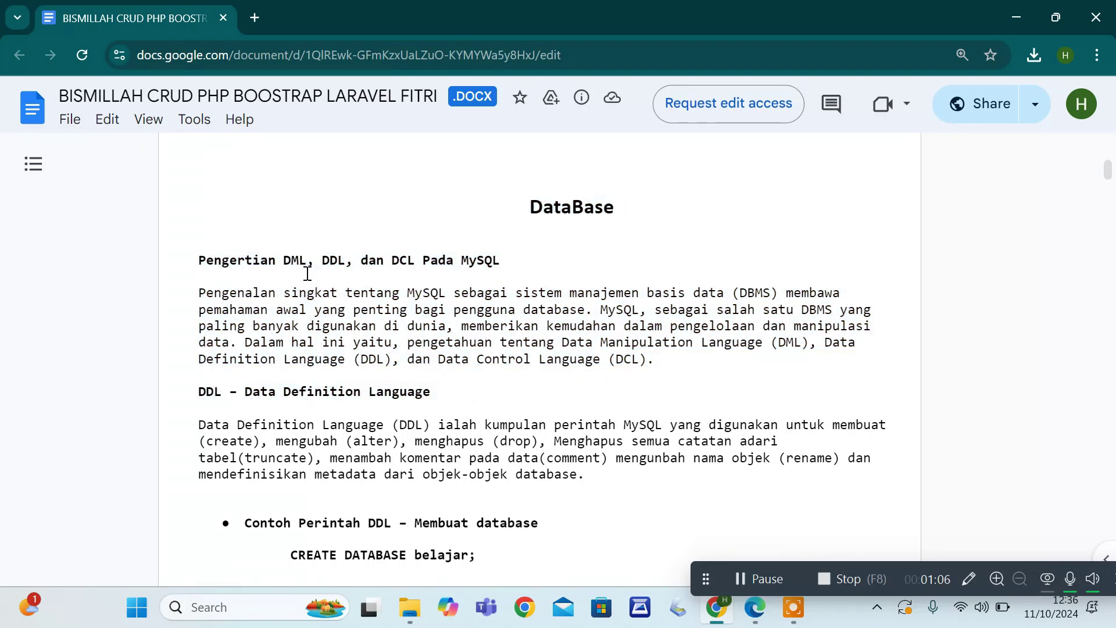
left_click_drag(284, 260, 489, 262)
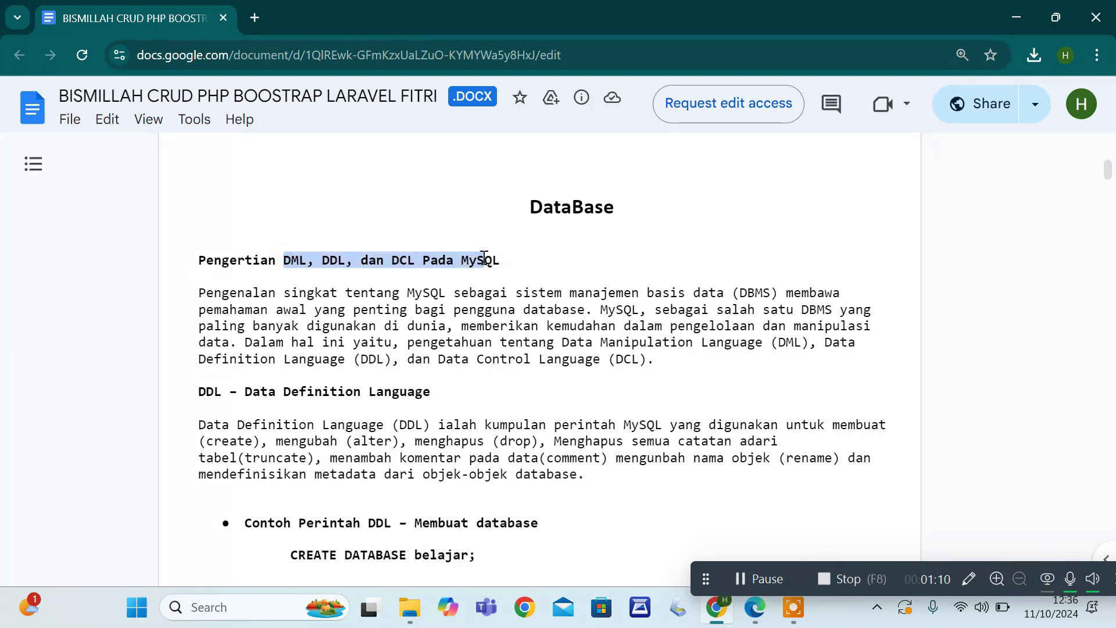
left_click_drag(320, 291, 813, 299)
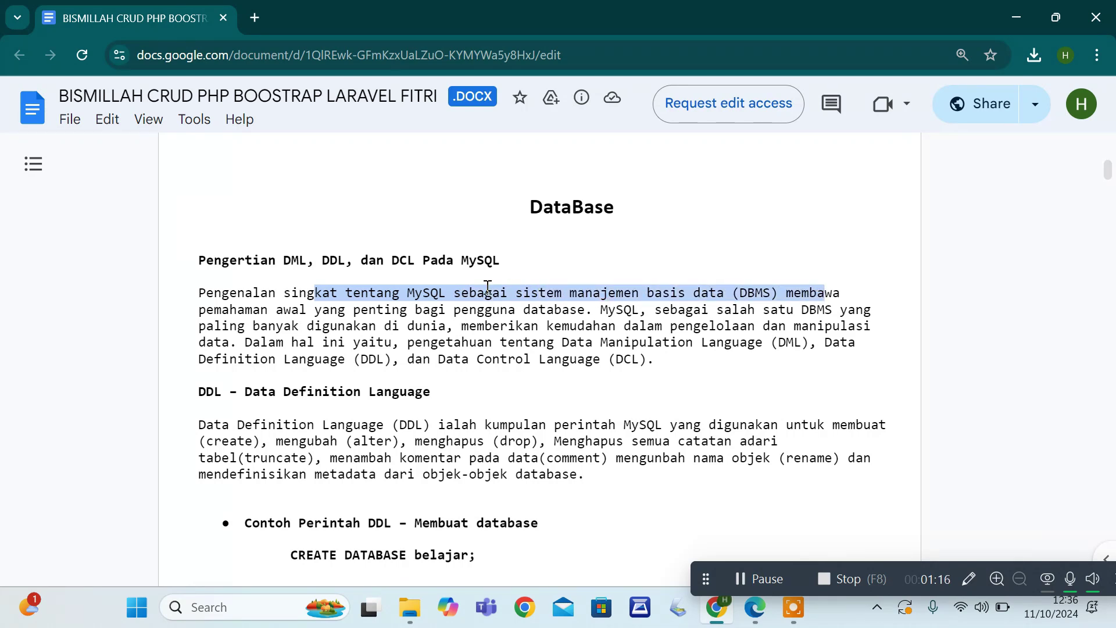
left_click_drag(359, 312, 586, 314)
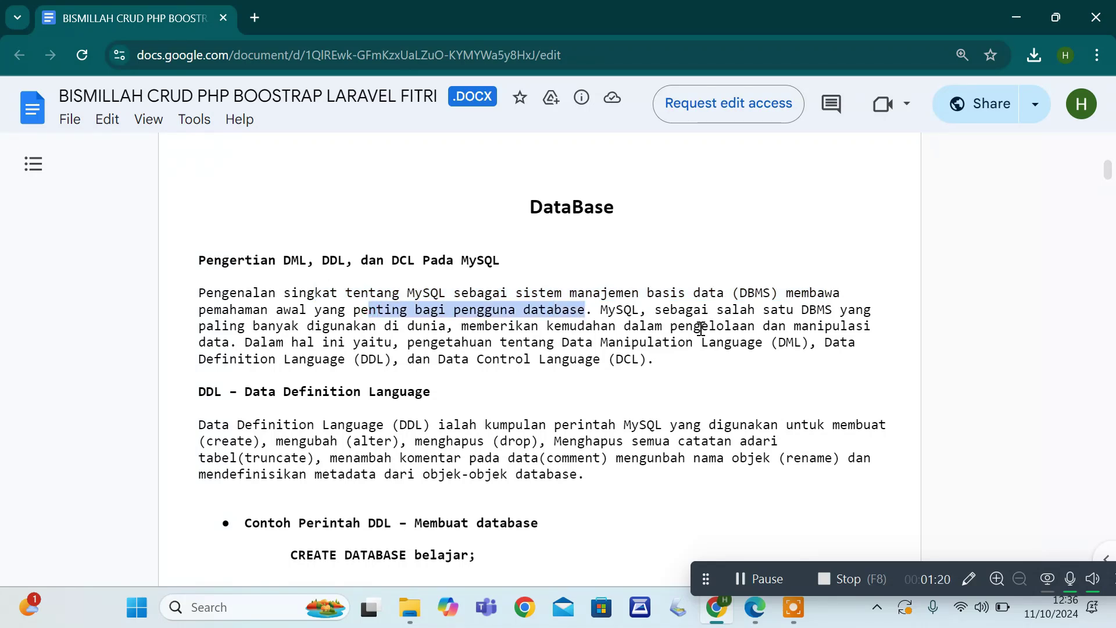
left_click_drag(655, 310, 841, 301)
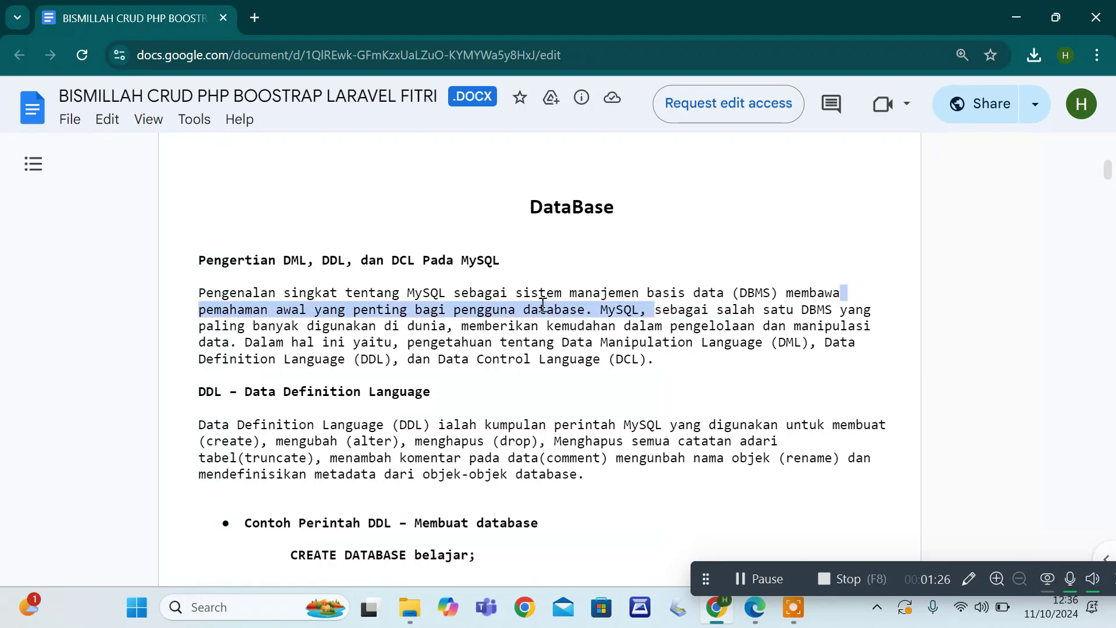
left_click_drag(376, 326, 615, 326)
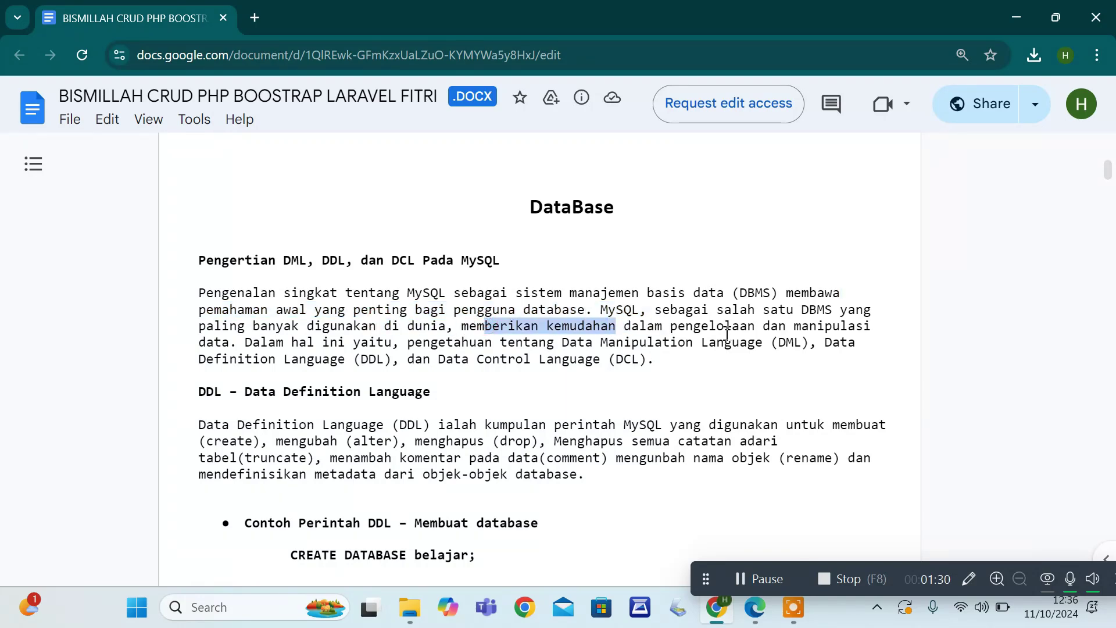
left_click(376, 345)
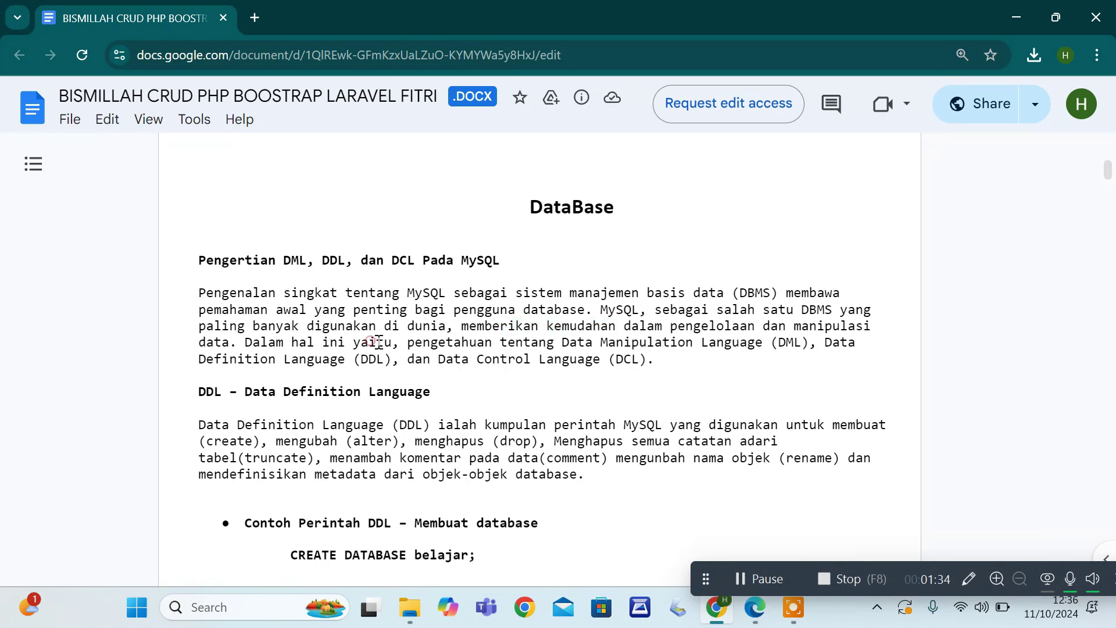
Highlight the names and abbreviations of Data Manipulation, Data Definition and Data Control Language in the introductory paragraph while reading it
left_click_drag(453, 344, 550, 347)
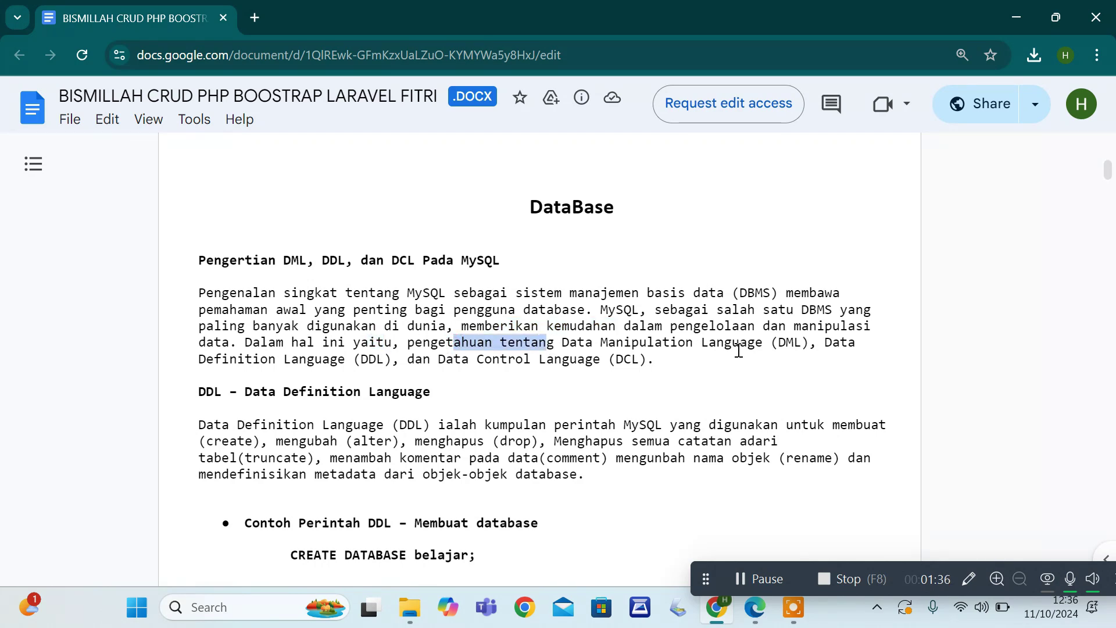
left_click_drag(772, 344, 801, 347)
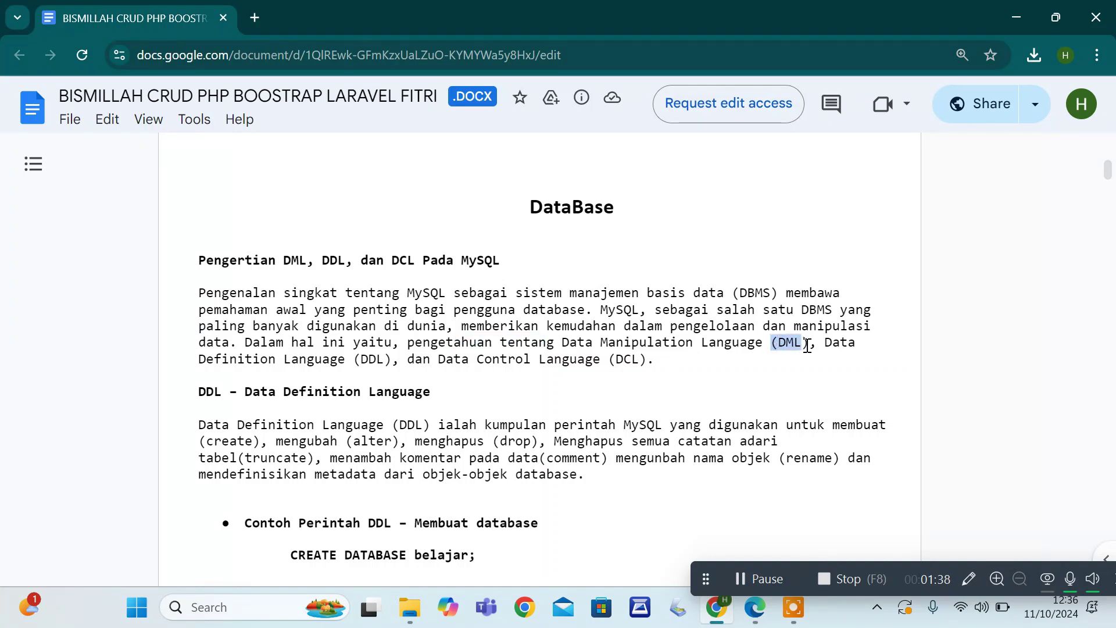
left_click(562, 342)
left_click_drag(562, 342, 767, 348)
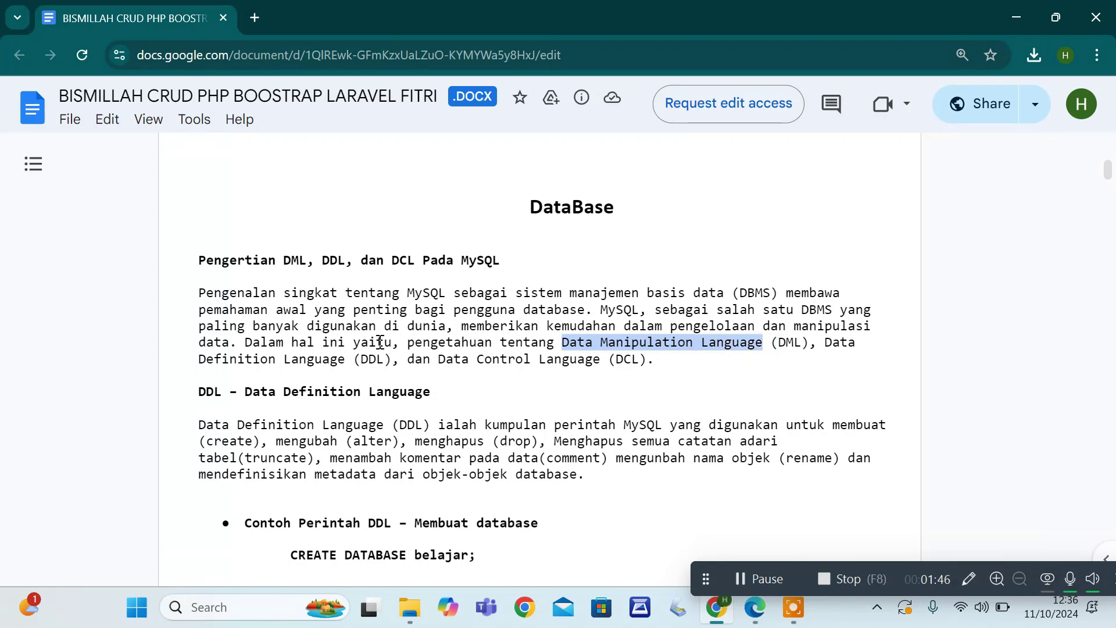
left_click_drag(362, 355, 377, 359)
left_click_drag(825, 349, 865, 349)
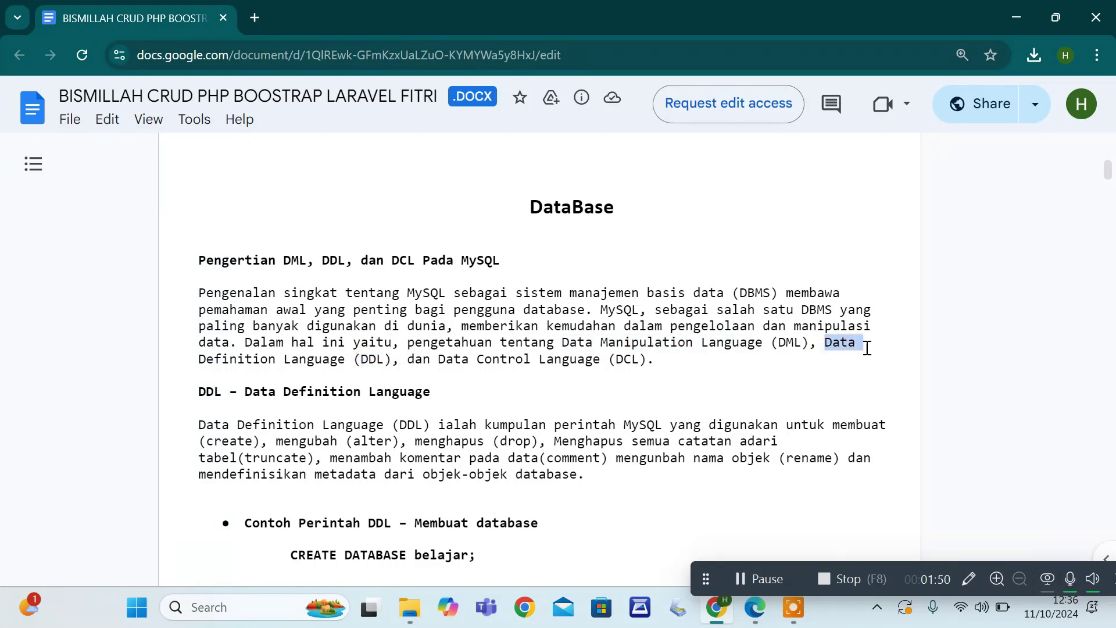
left_click_drag(200, 359, 286, 359)
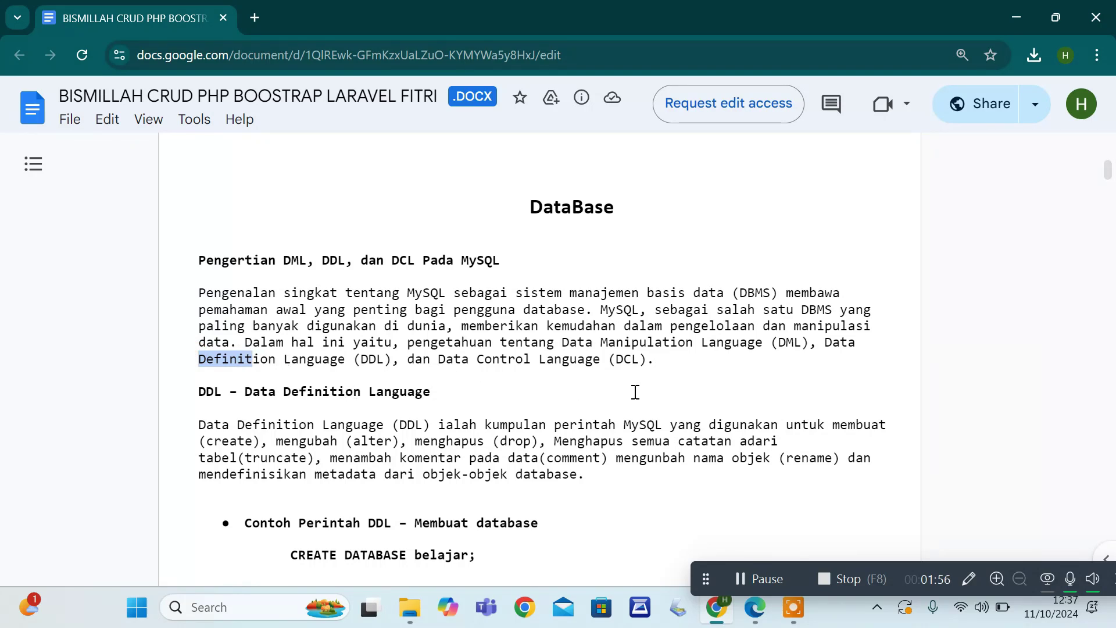
left_click_drag(616, 360, 634, 361)
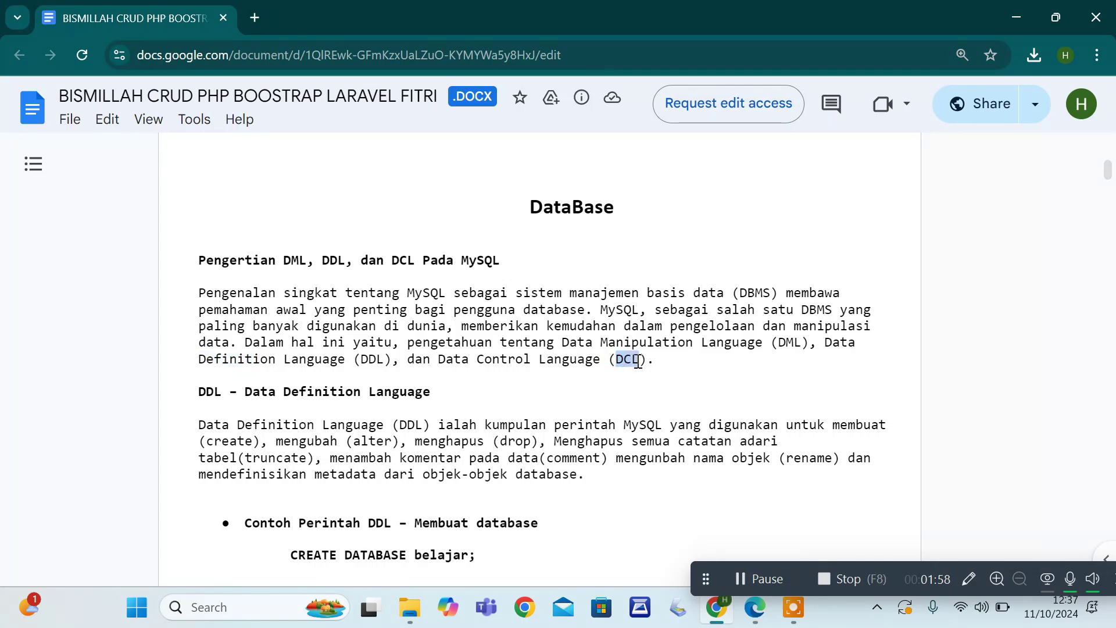
mouse_move(439, 364)
left_mouse_down()
mouse_move(581, 367)
mouse_move(458, 366)
left_mouse_up()
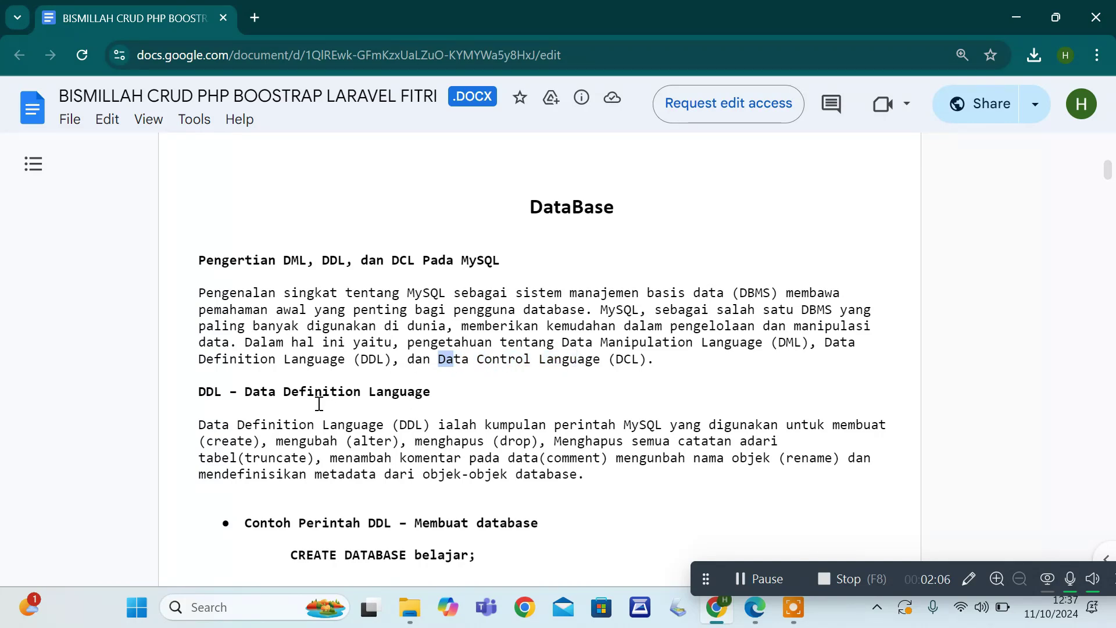
Read the "DDL – Data Definition Language" section, highlighting its heading, definition and the create, alter, drop, truncate, comment and rename commands
scroll(275, 388, "down", 1)
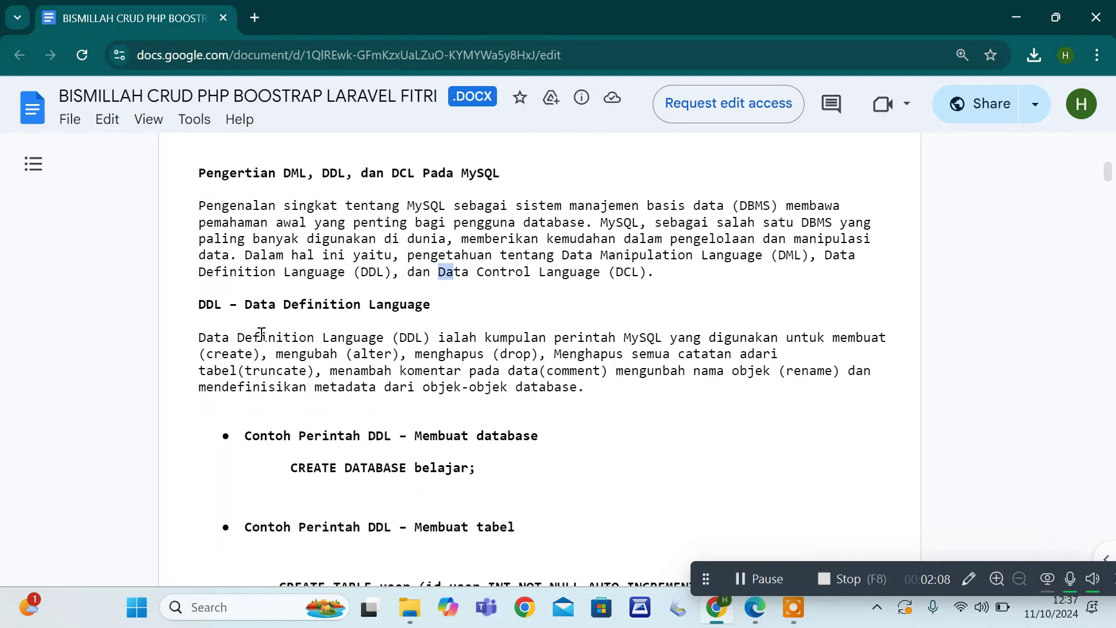
left_click_drag(198, 303, 453, 307)
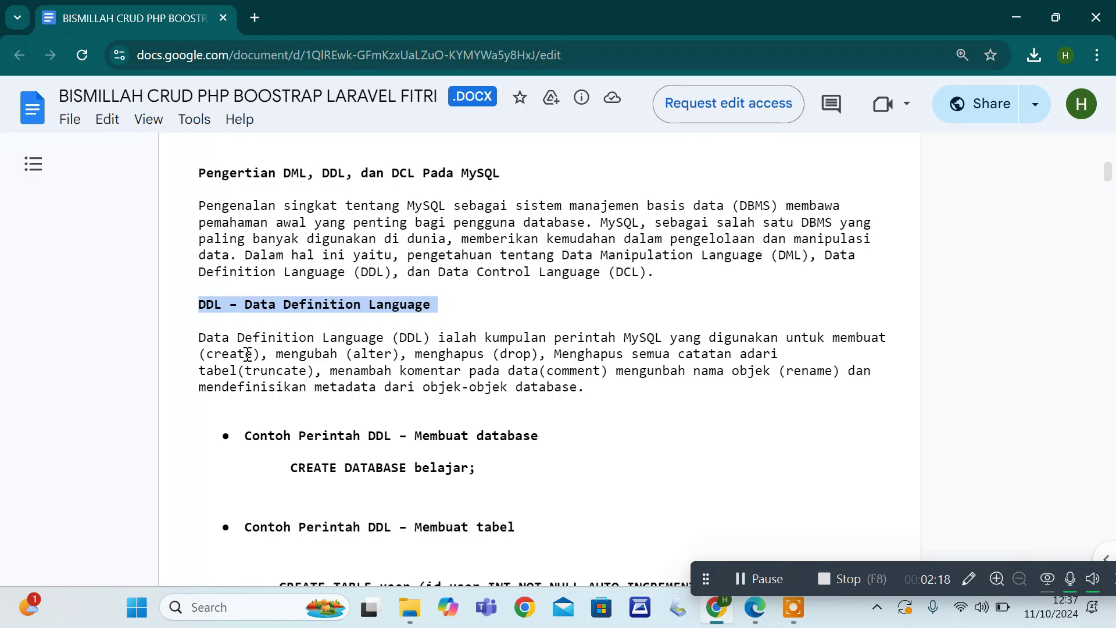
left_click_drag(393, 338, 658, 342)
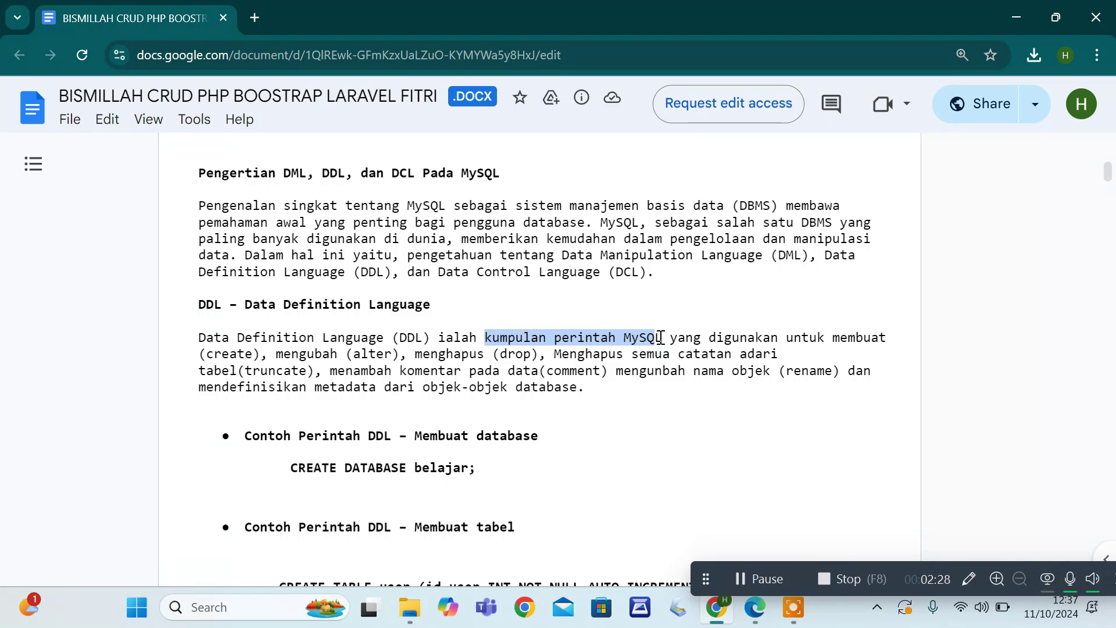
left_click_drag(200, 355, 254, 353)
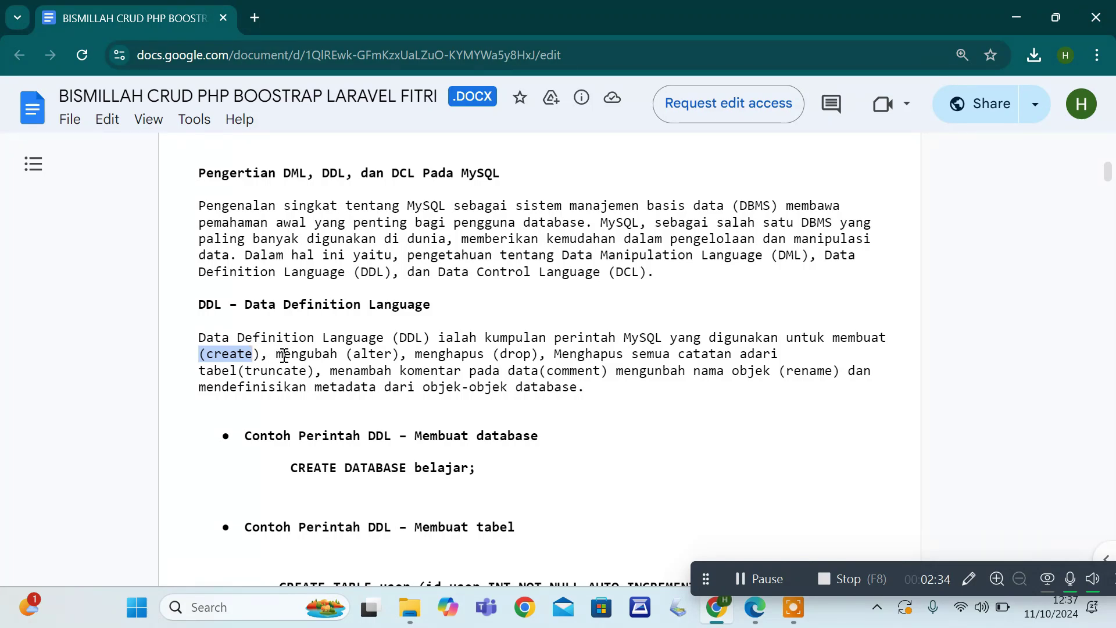
left_click_drag(339, 354, 396, 354)
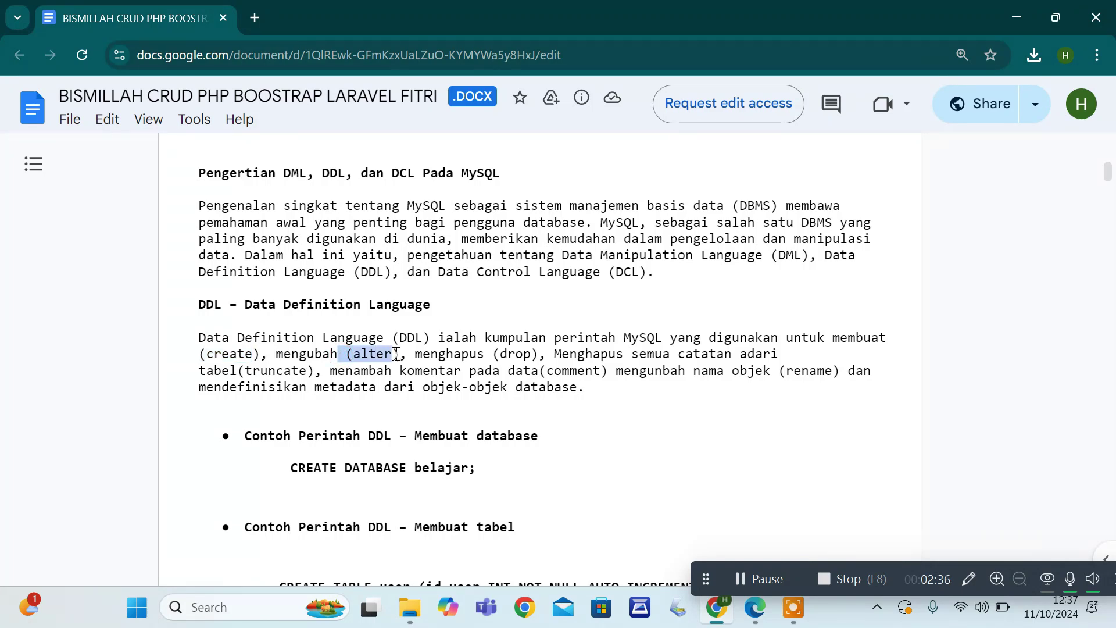
left_click_drag(501, 354, 534, 354)
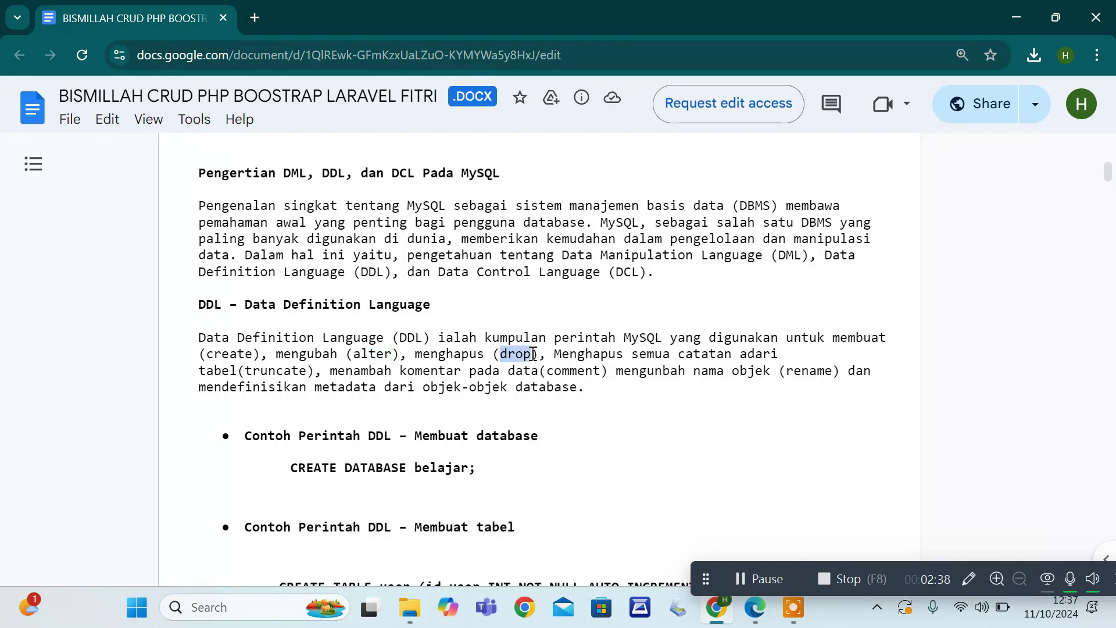
left_click_drag(609, 356, 788, 361)
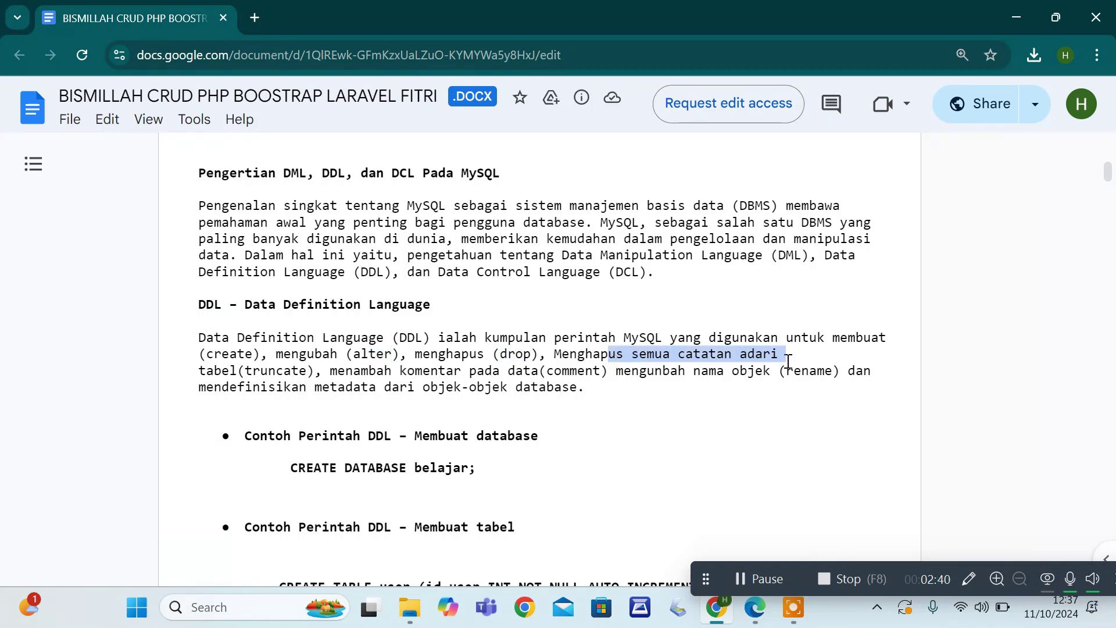
left_click(247, 372)
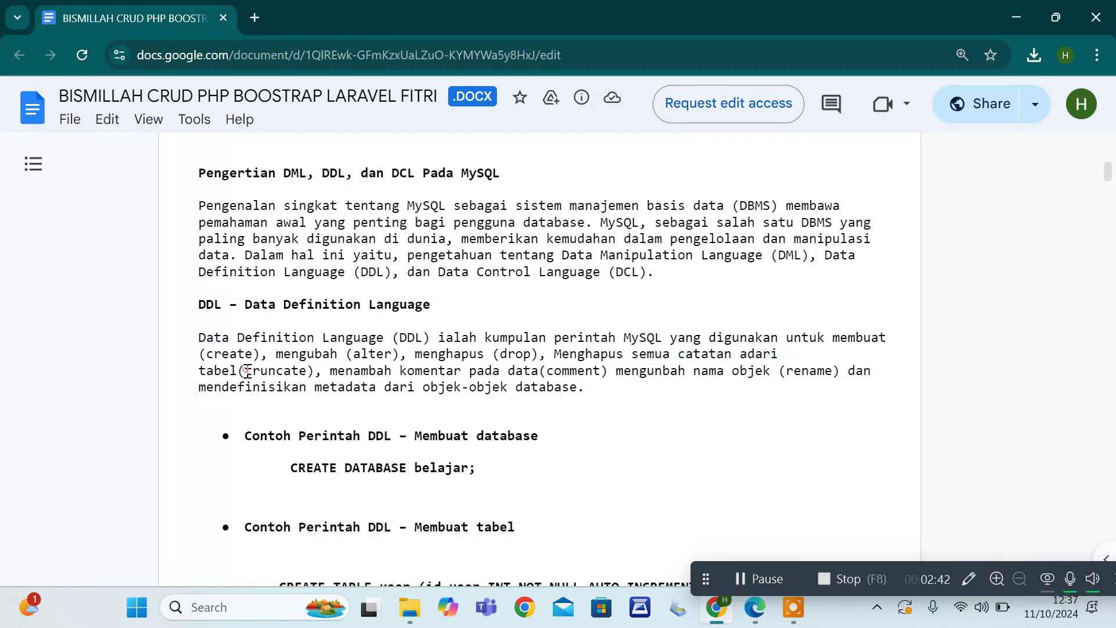
left_click_drag(248, 372, 308, 372)
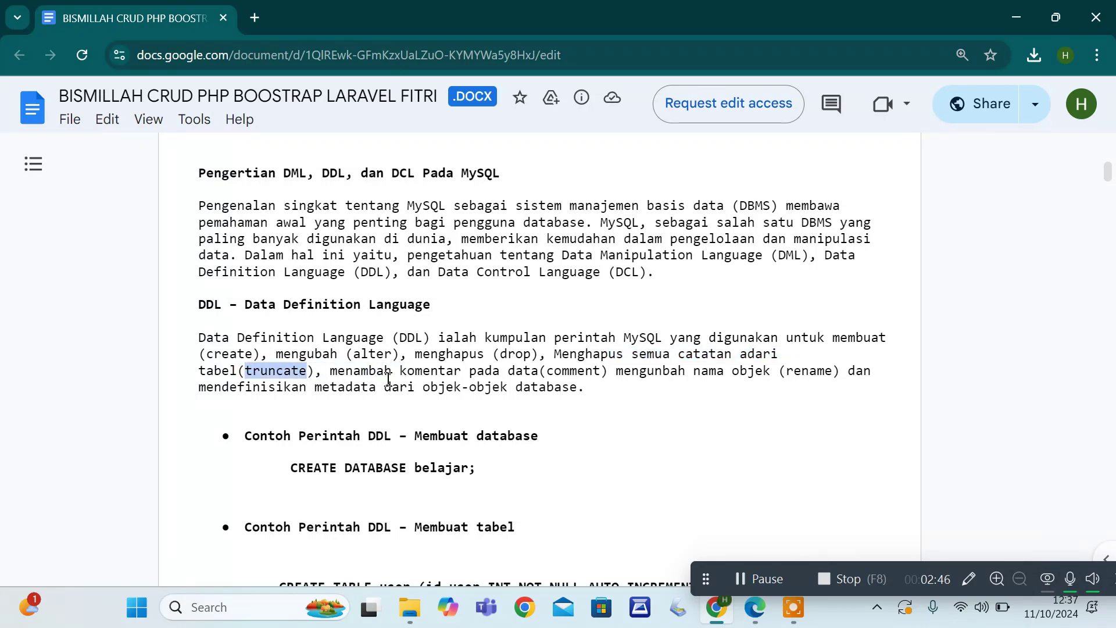
left_click_drag(546, 370, 597, 370)
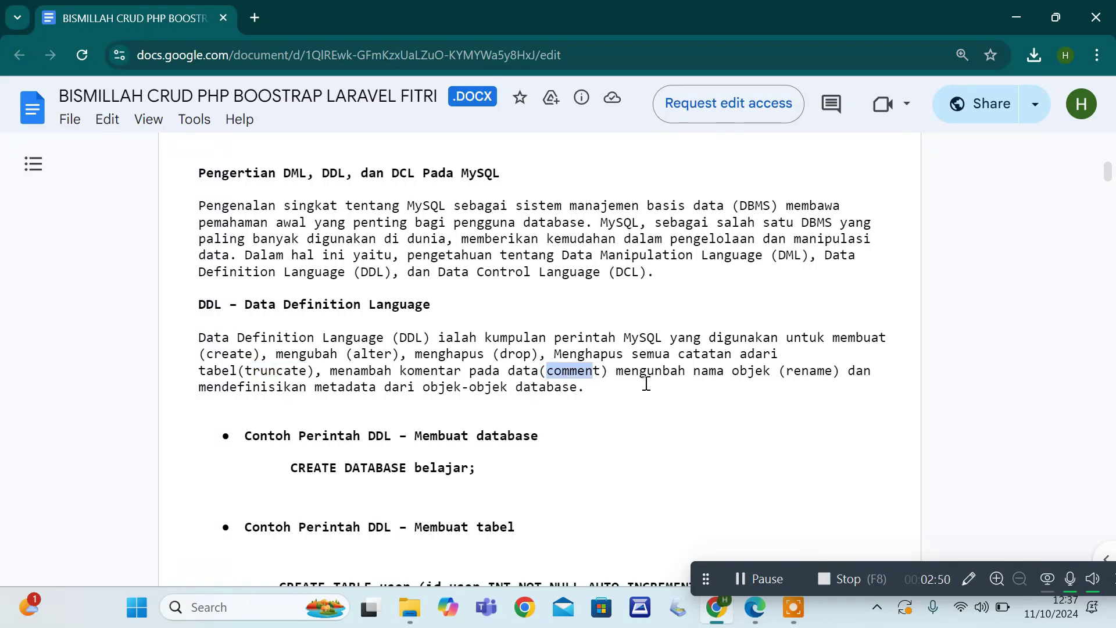
left_click_drag(780, 372, 862, 374)
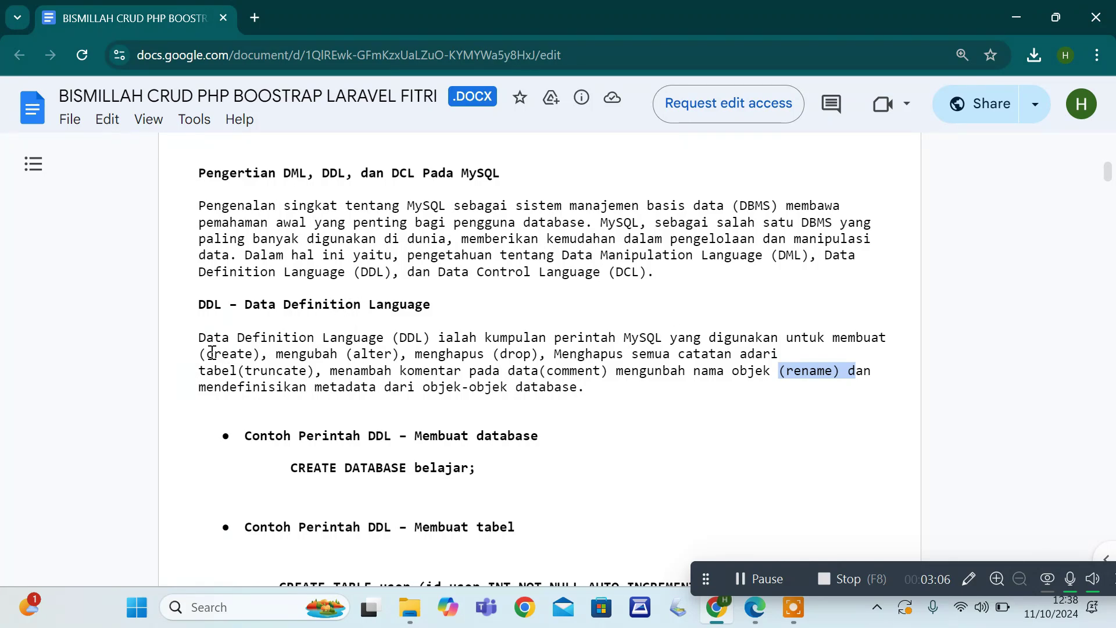
Review the DDL keywords create, alter, drop, truncate, comment and rename once more by highlighting each in turn
left_click_drag(207, 353, 257, 353)
left_click_drag(352, 355, 408, 355)
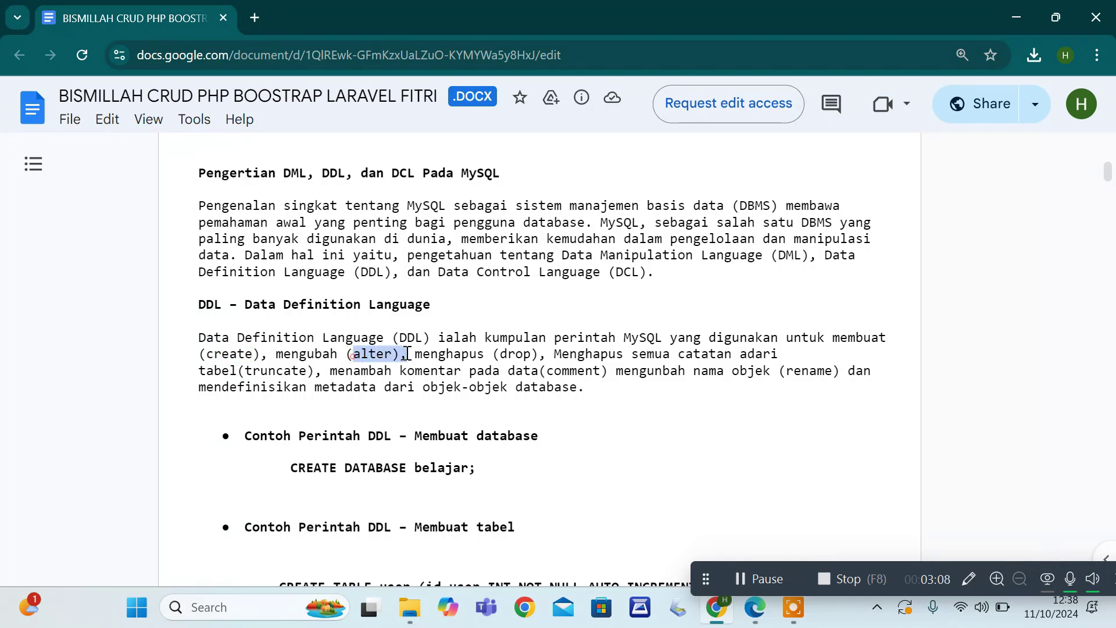
left_click_drag(493, 355, 530, 357)
left_click_drag(245, 370, 299, 371)
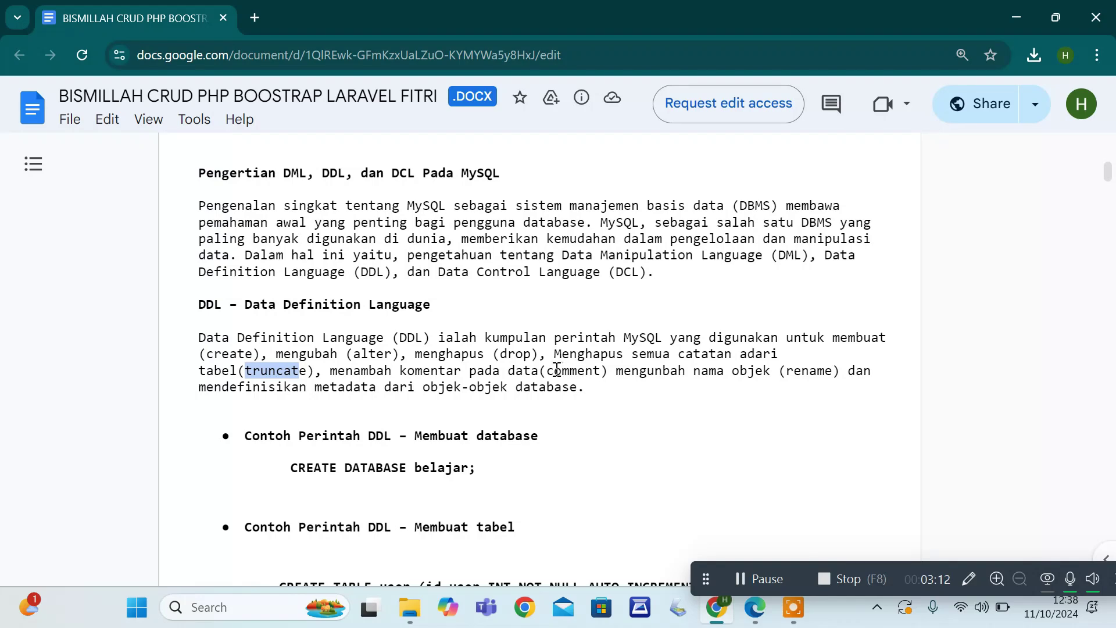
left_click_drag(546, 371, 600, 371)
left_click_drag(787, 370, 826, 371)
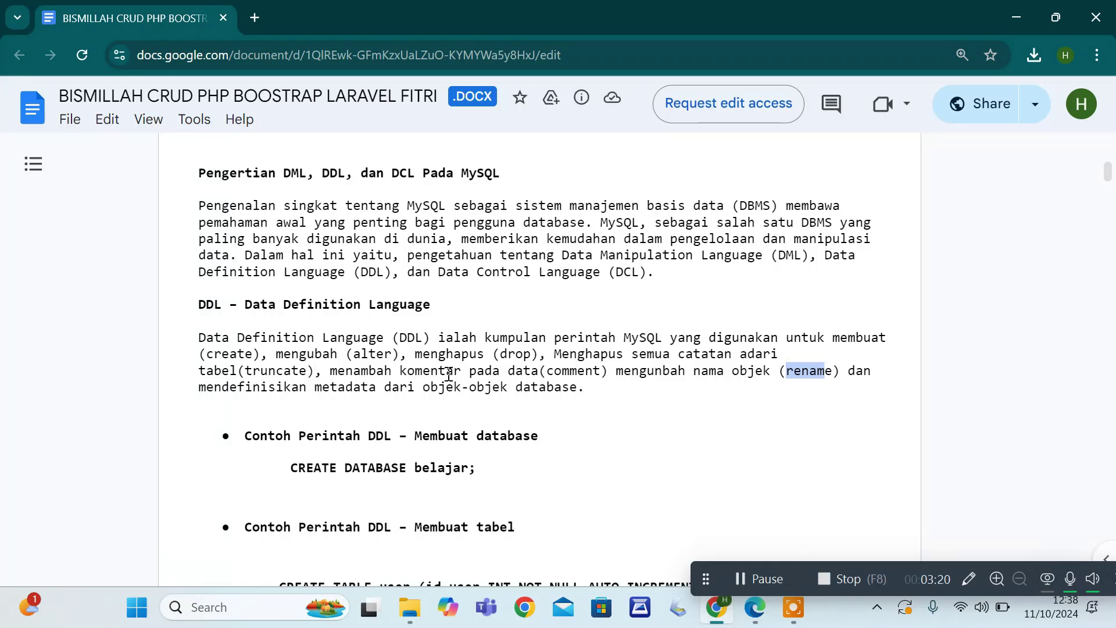
Look over the DDL command examples and highlight the heading "Contoh Perintah DDL – Membuat database"
scroll(398, 380, "down", 3)
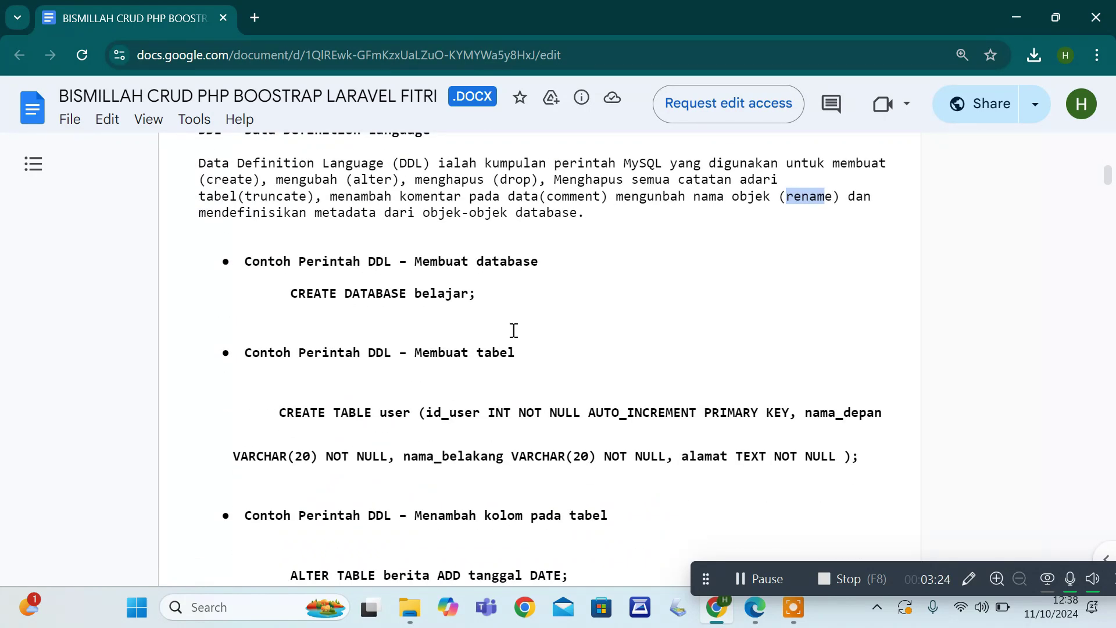
scroll(467, 346, "up", 2)
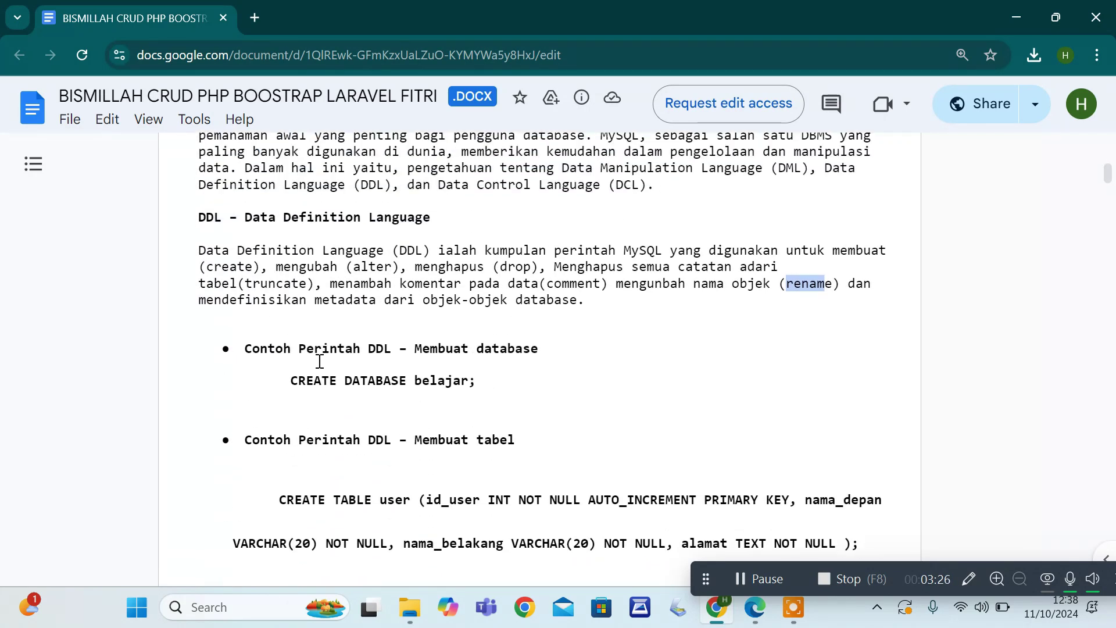
left_click_drag(327, 346, 571, 345)
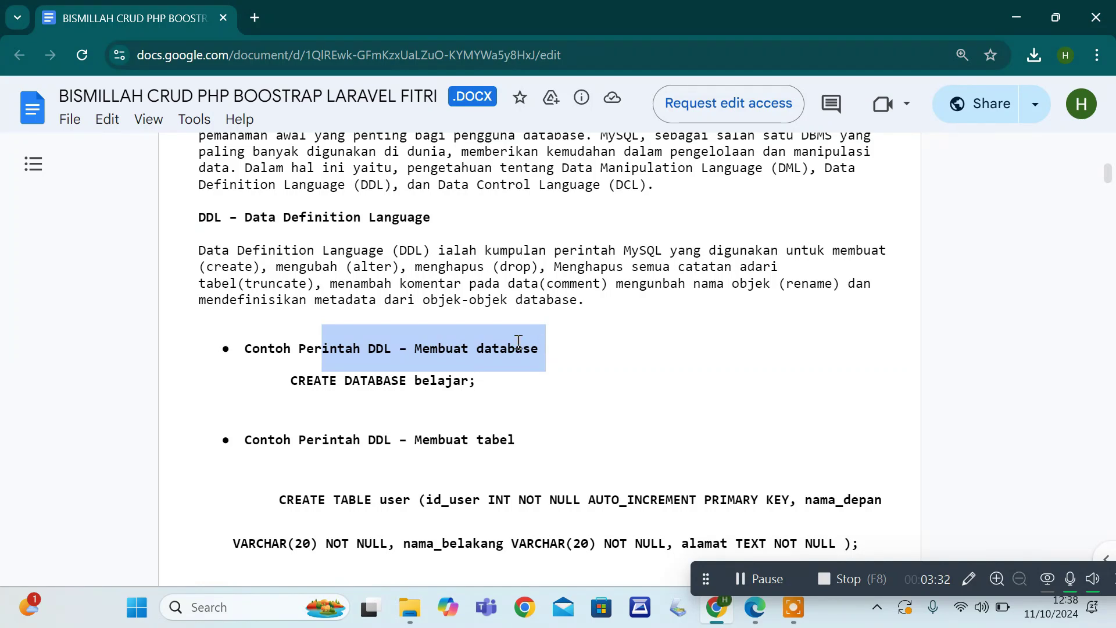
left_click(296, 301)
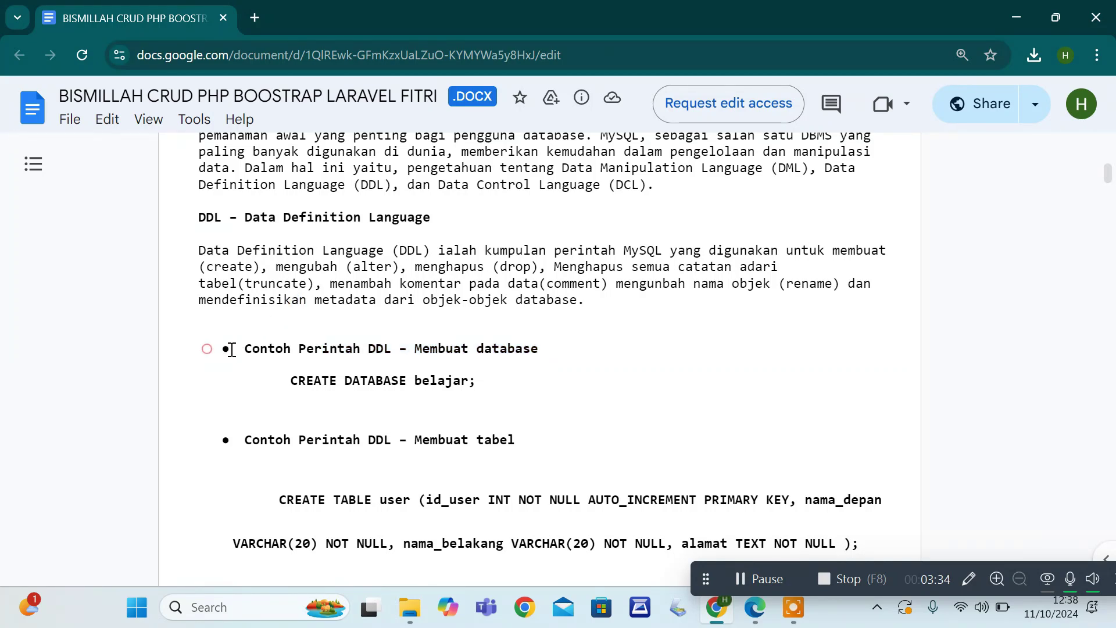
left_click_drag(207, 349, 641, 347)
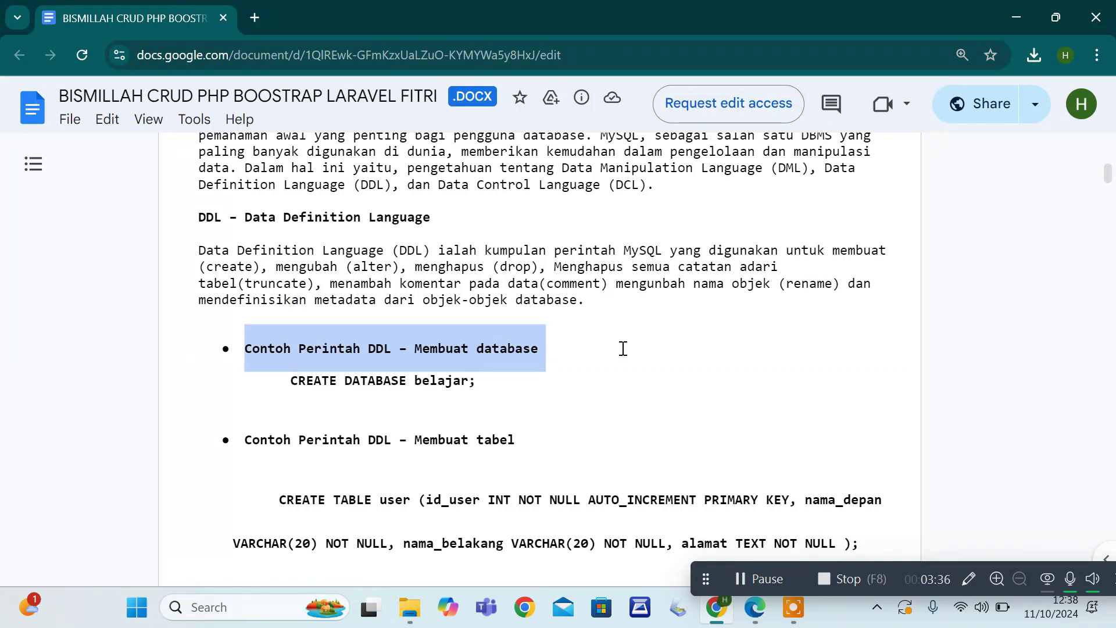
Launch the XAMPP Control Panel and start the Apache and MySQL modules
left_click(138, 608)
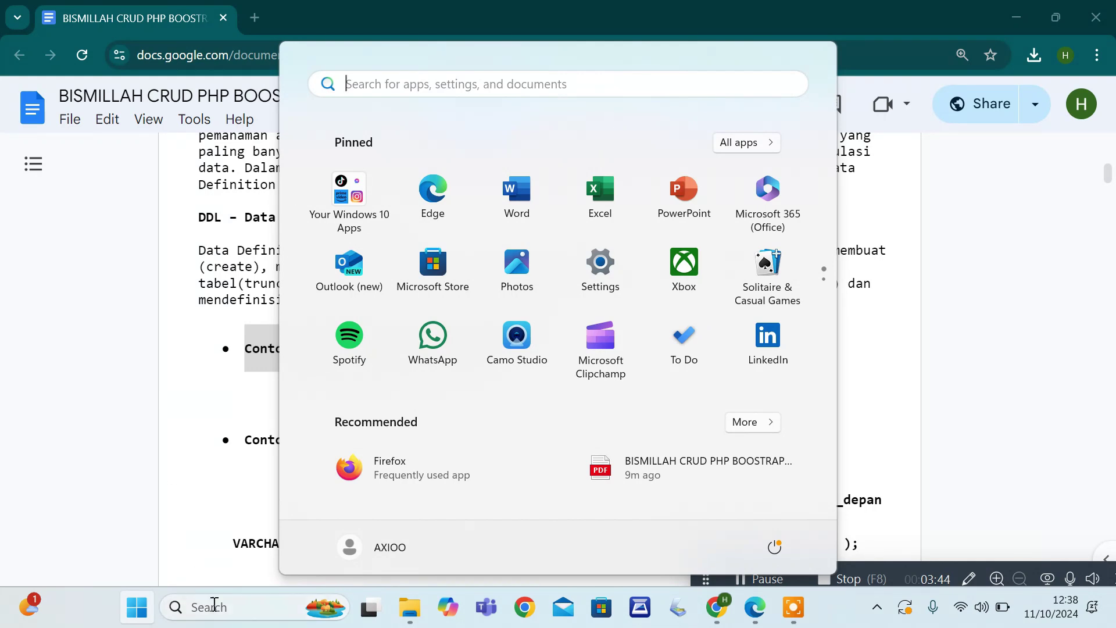
left_click(447, 85)
type("xa")
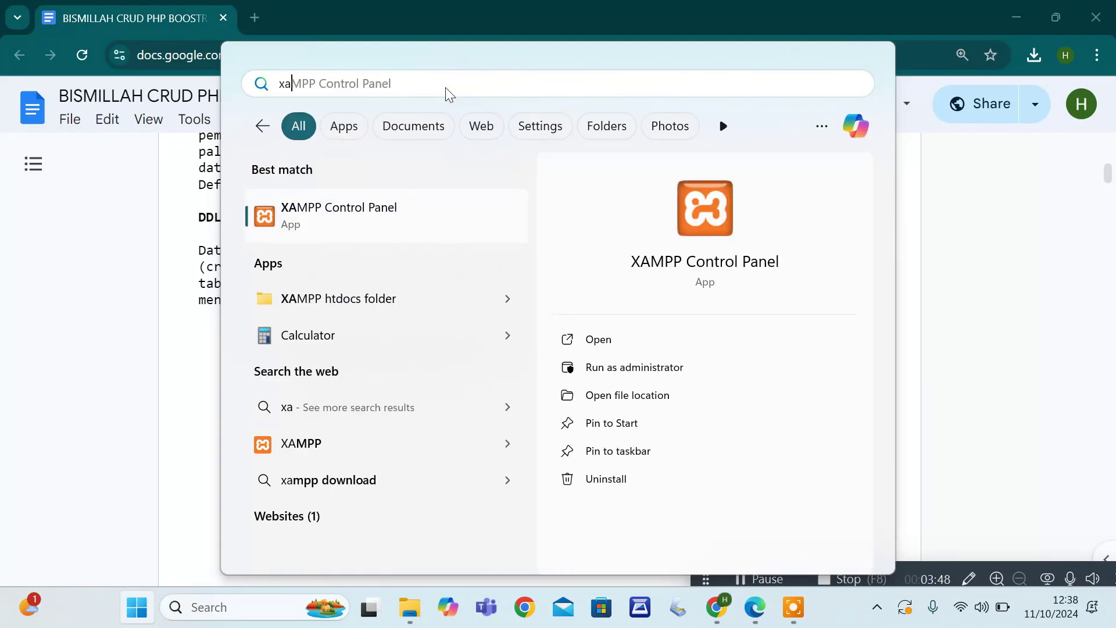
left_click(329, 217)
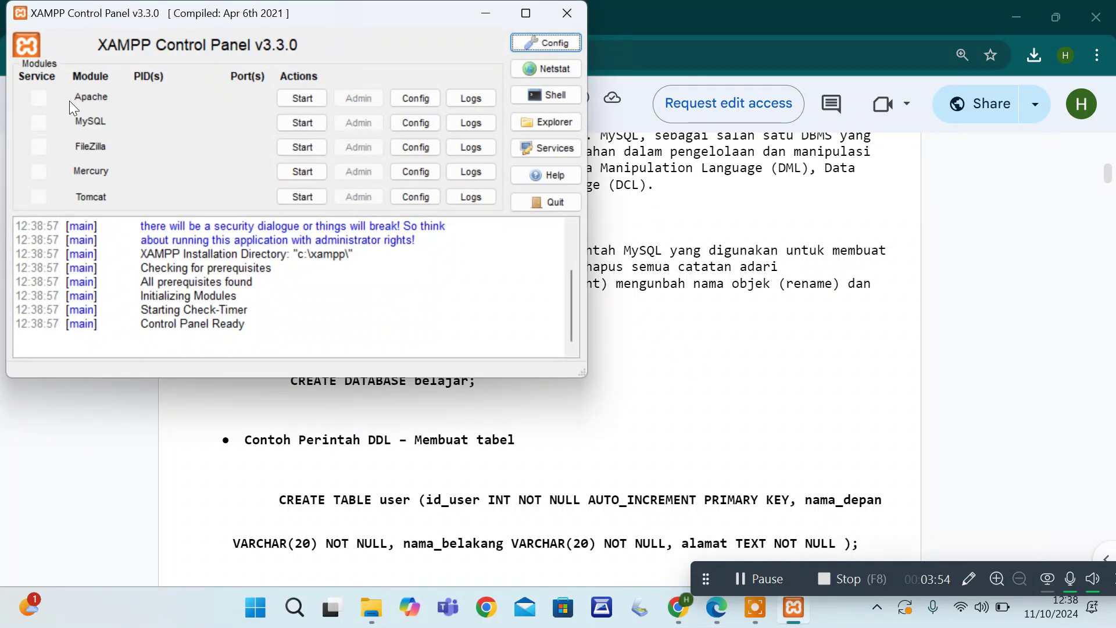
left_click(294, 97)
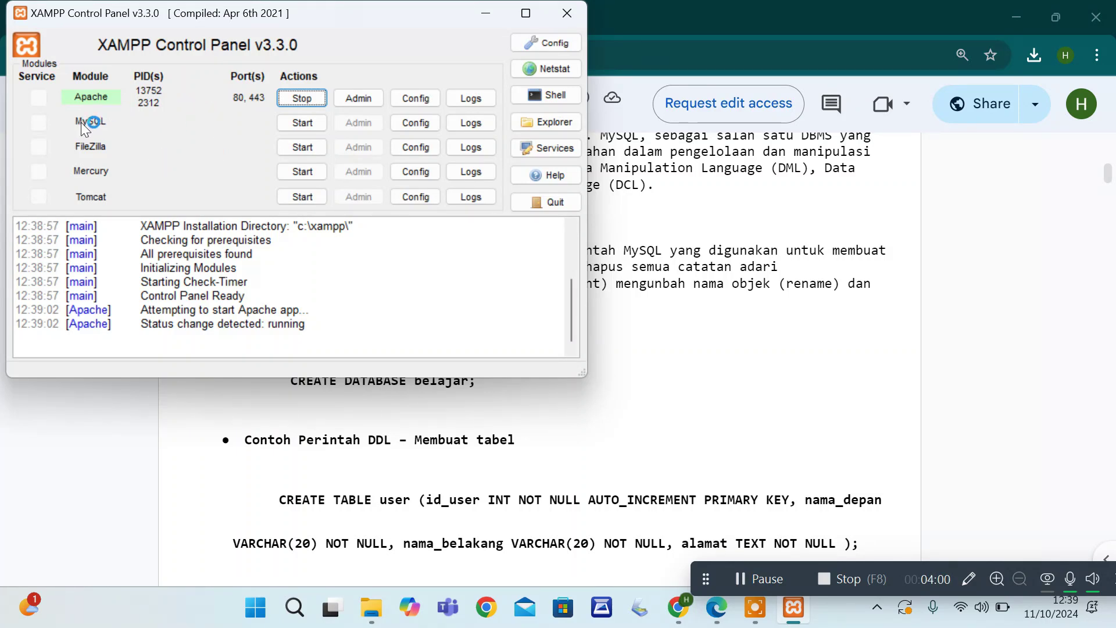
left_click(297, 122)
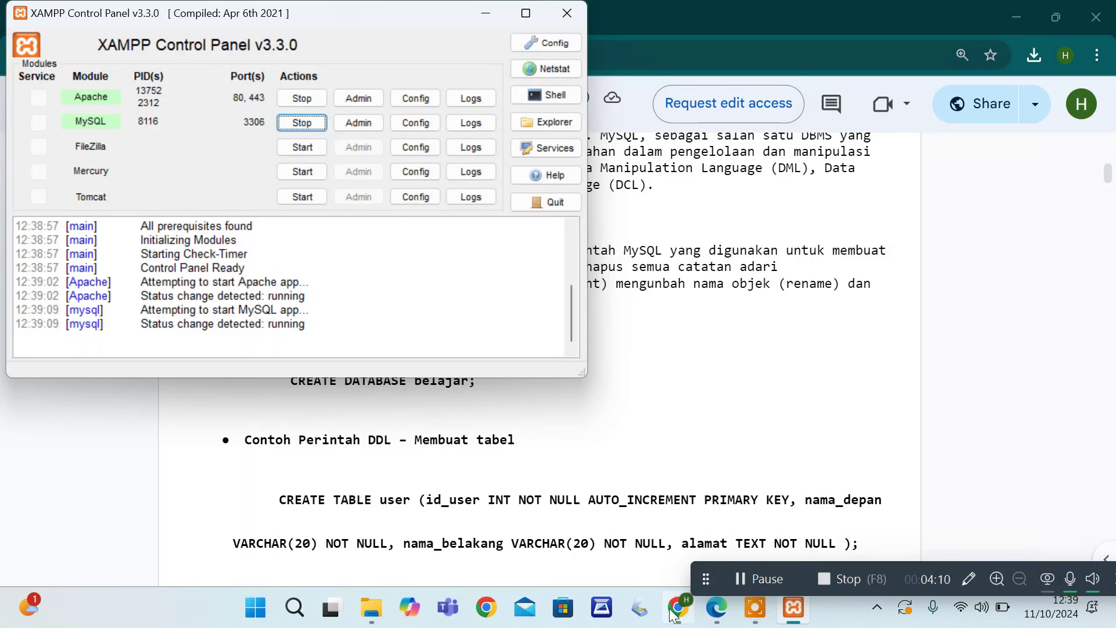
Switch to Chrome and open localhost/phpmyadmin in a new tab beside the notes
left_click(484, 607)
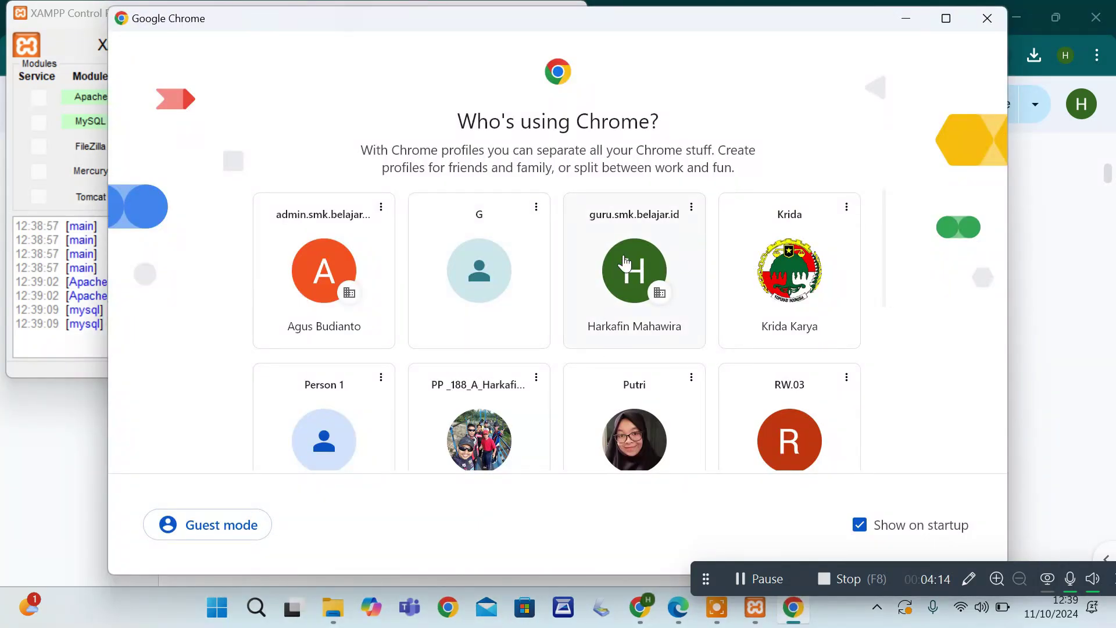
left_click(624, 263)
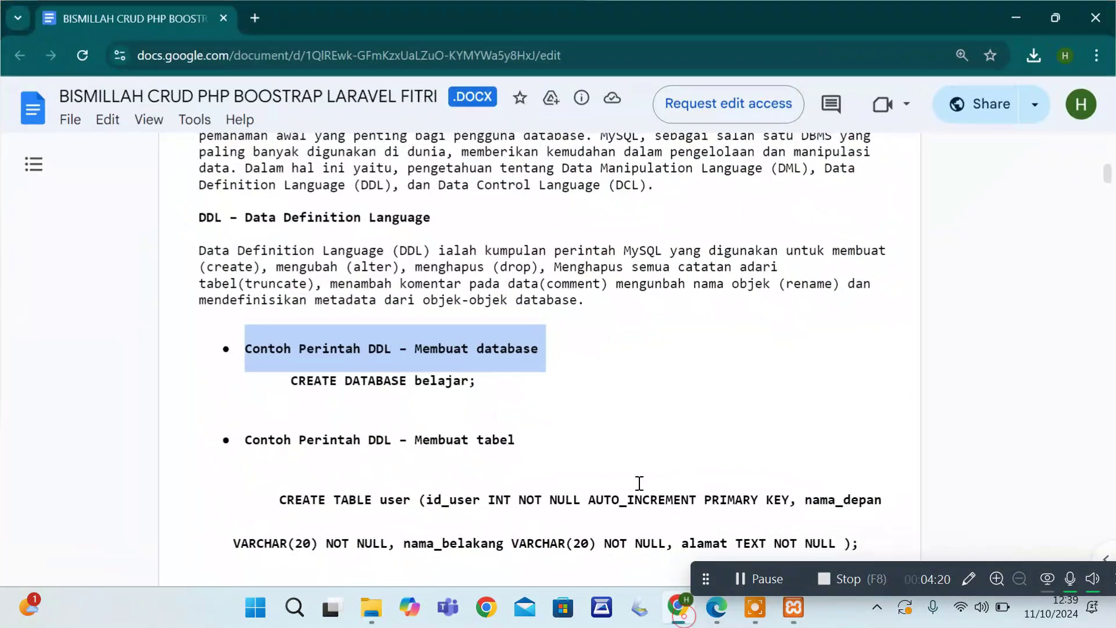
left_click(254, 19)
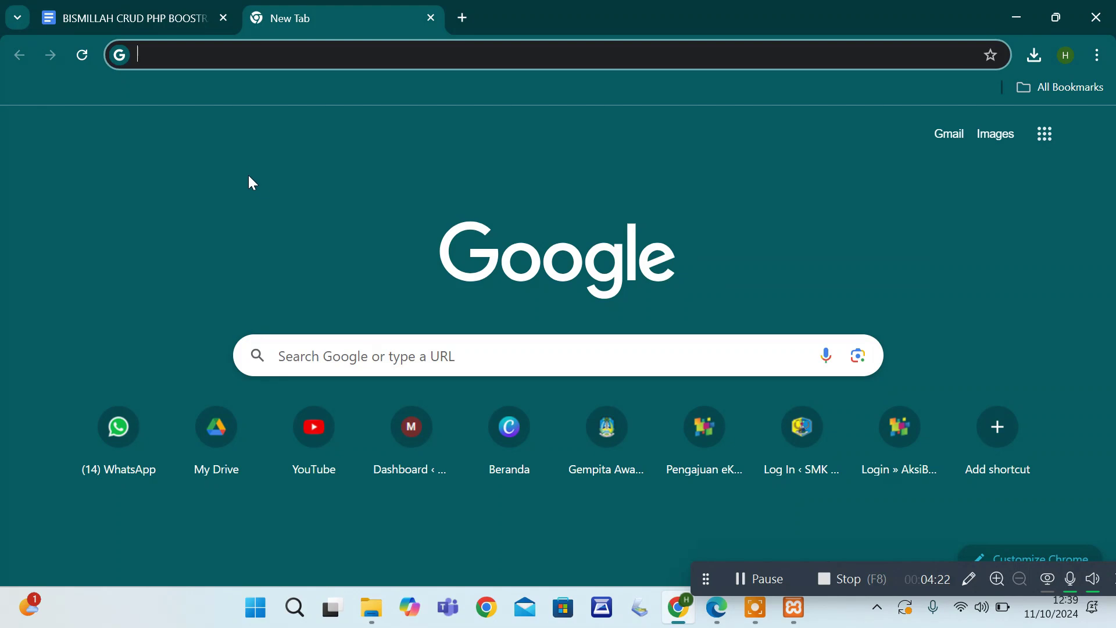
left_click(202, 54)
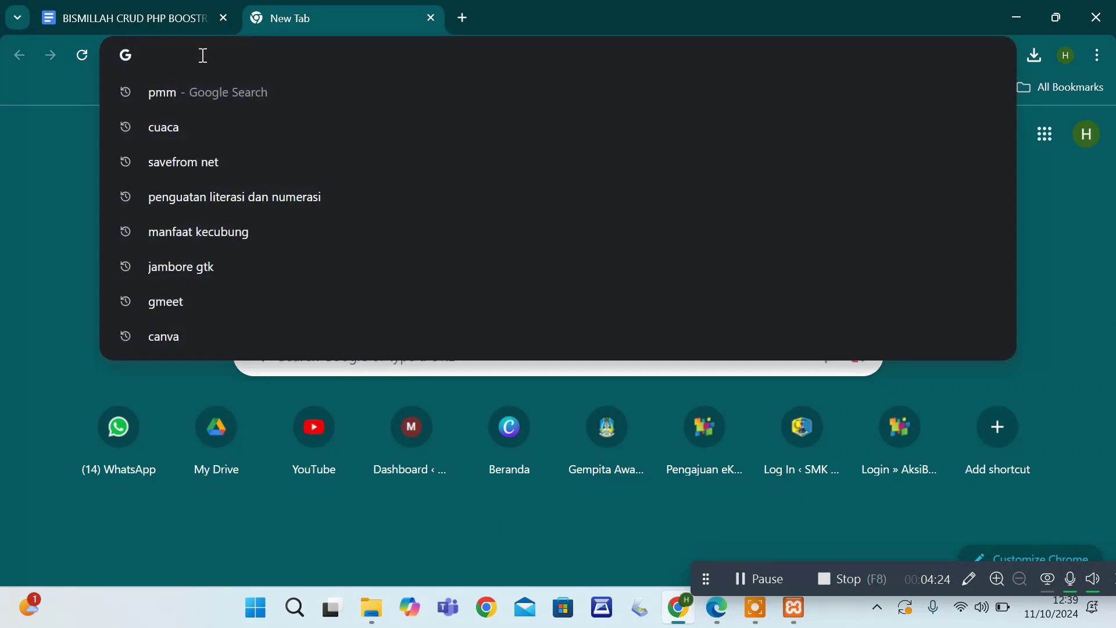
type("loc")
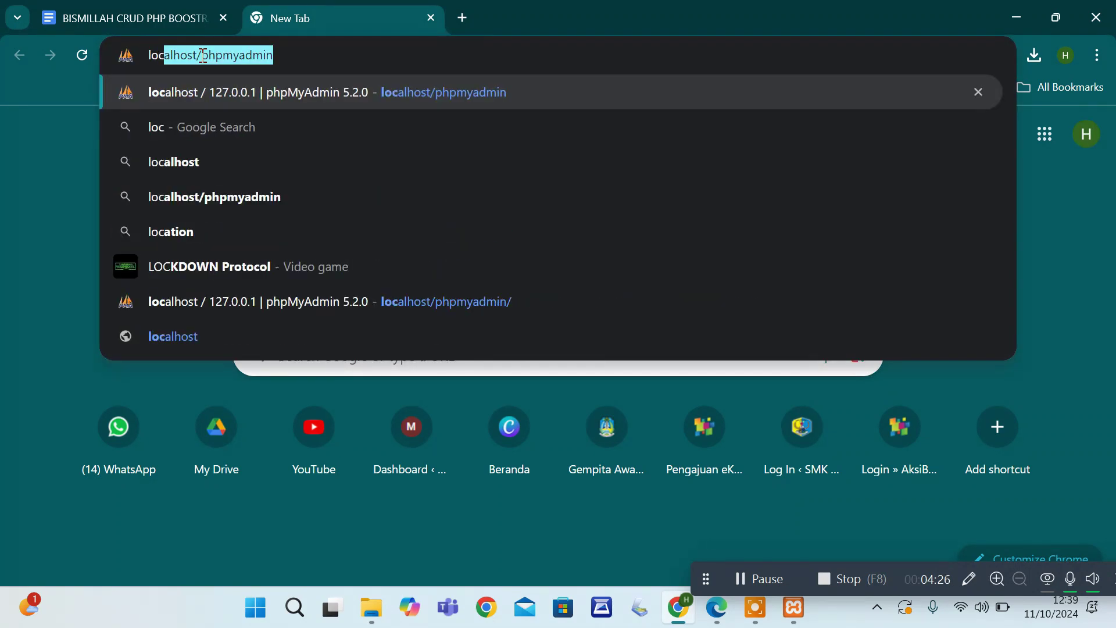
type("a")
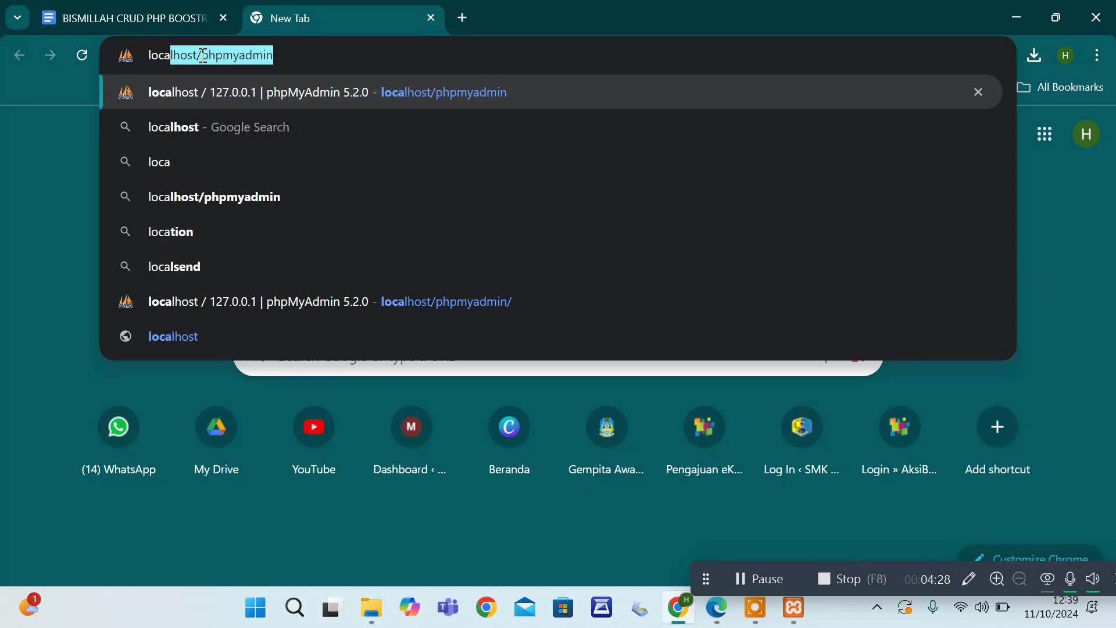
left_click(338, 53)
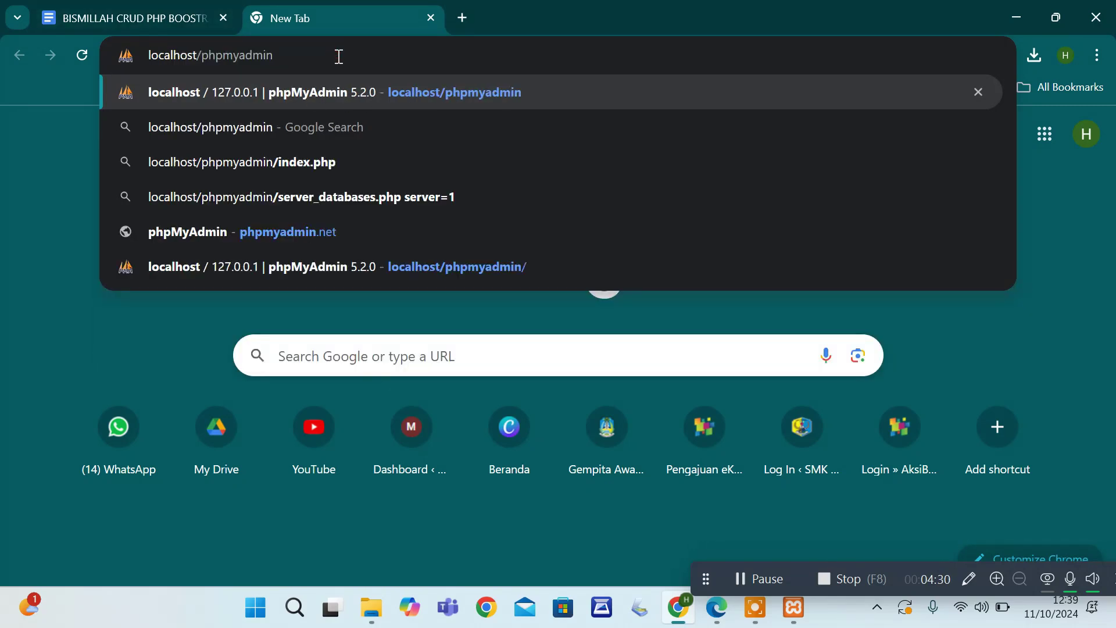
key("Return")
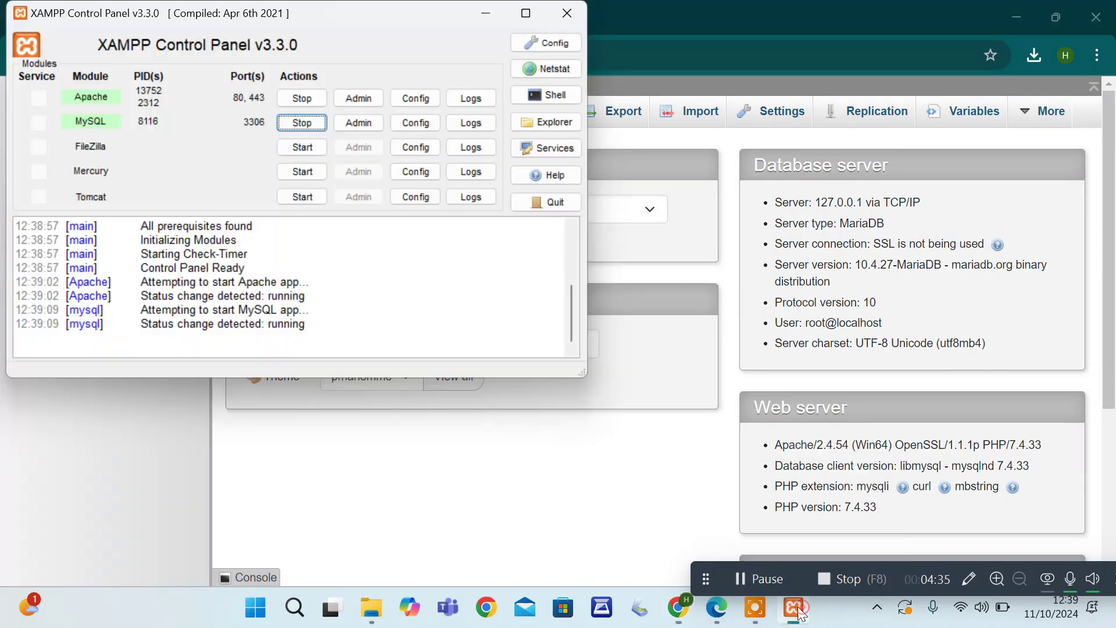
Stop the MySQL module in XAMPP and reload phpMyAdmin in Chrome to test access without the database server
left_click(794, 608)
left_click(306, 123)
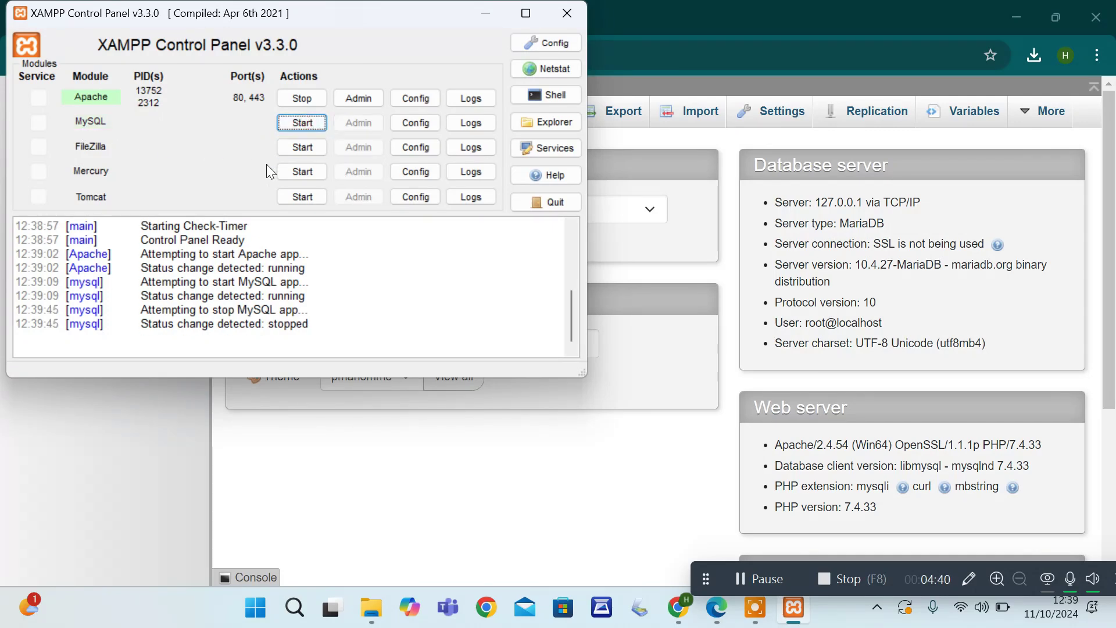
left_click(431, 449)
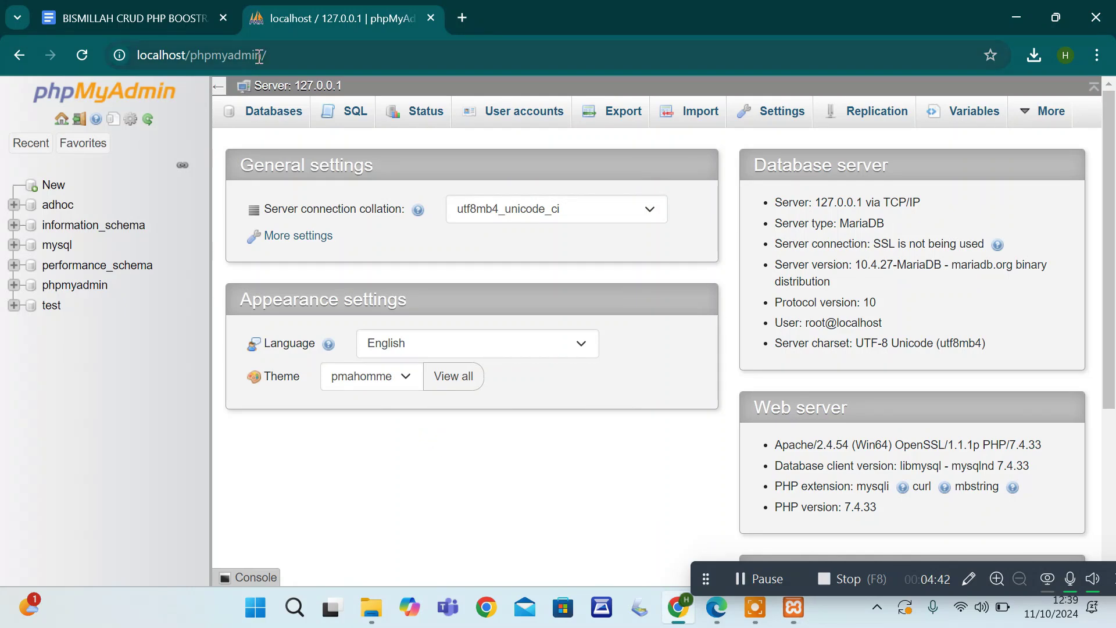
left_click(287, 56)
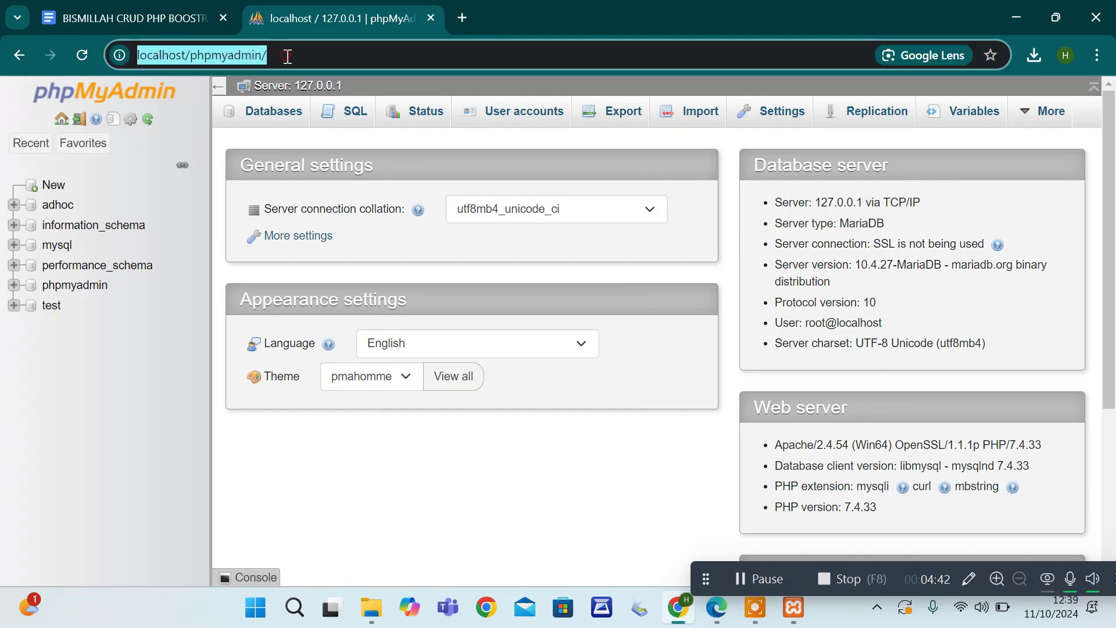
left_click(82, 55)
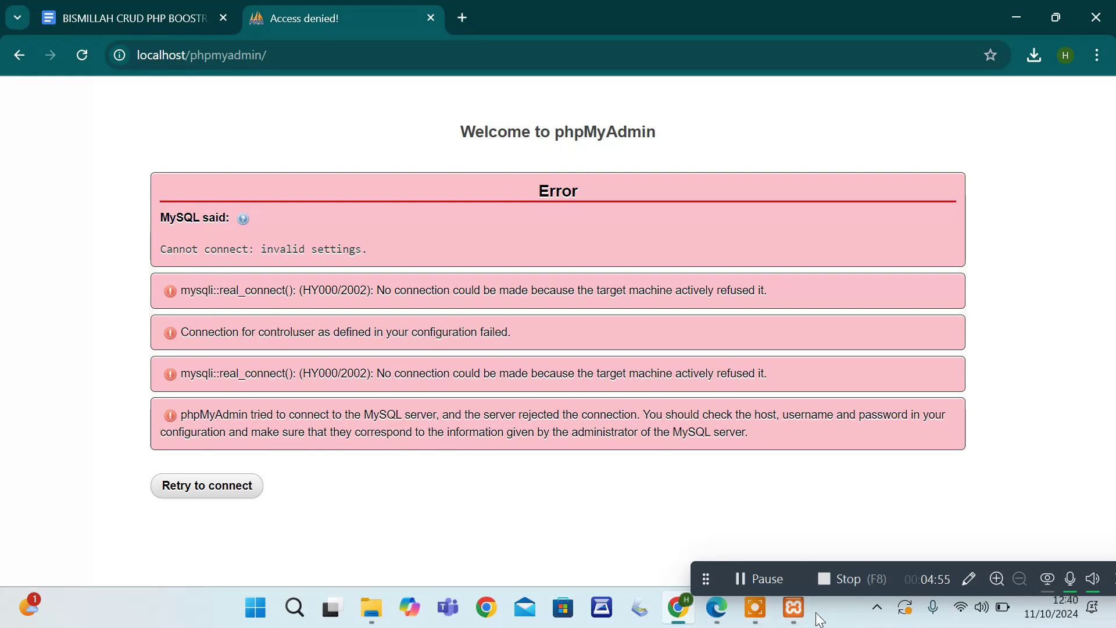
Start the MySQL module again in XAMPP and reload the phpMyAdmin page in Chrome
left_click(794, 608)
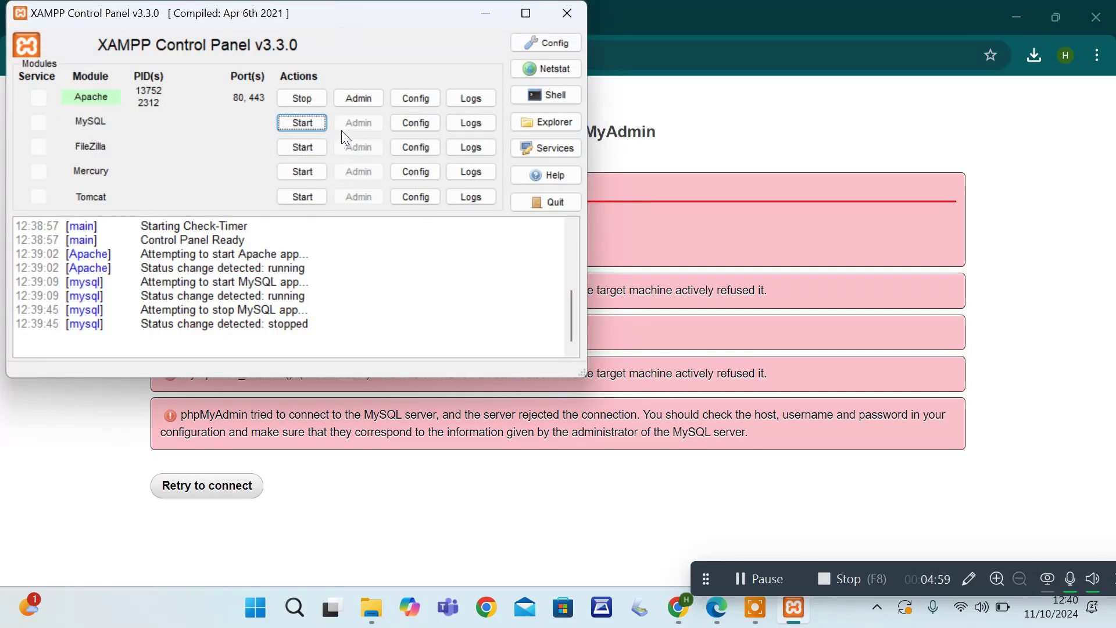
left_click(319, 121)
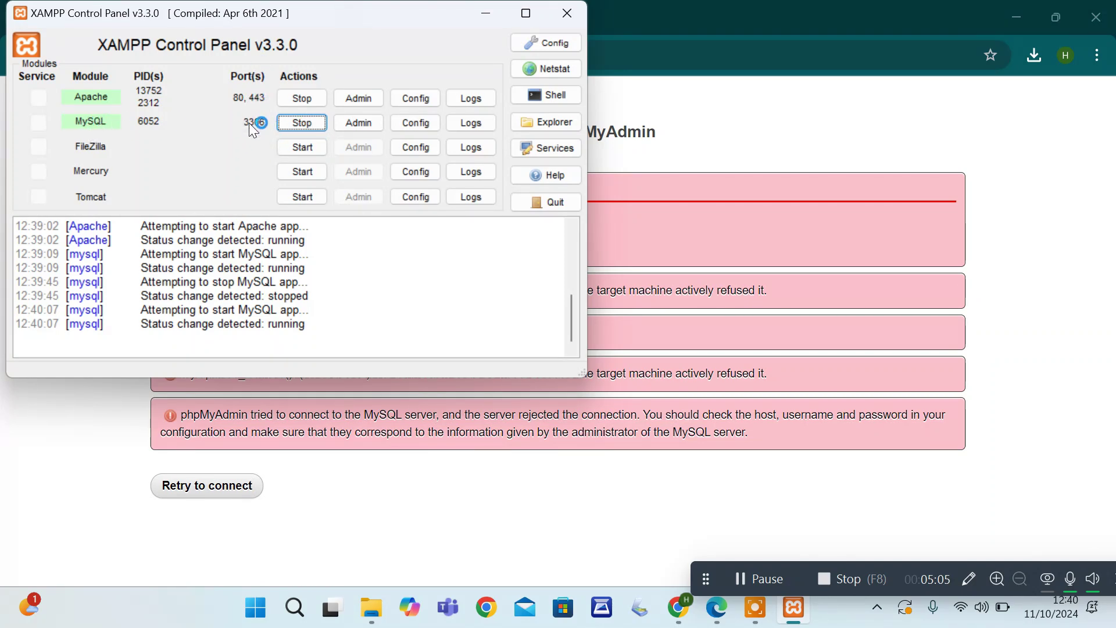
left_click(695, 88)
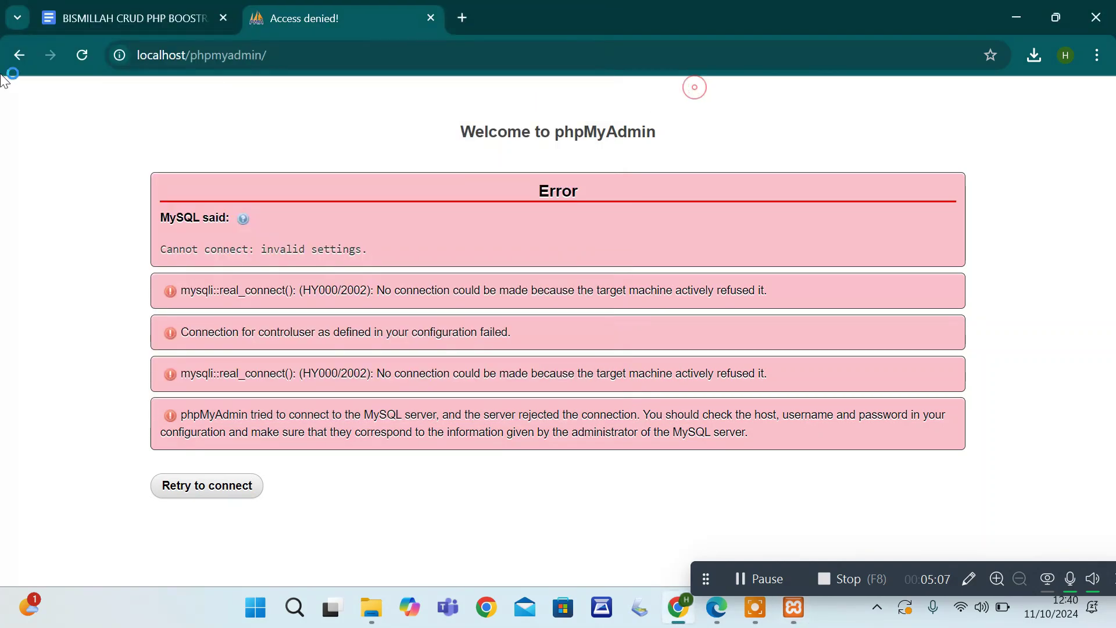
left_click(82, 55)
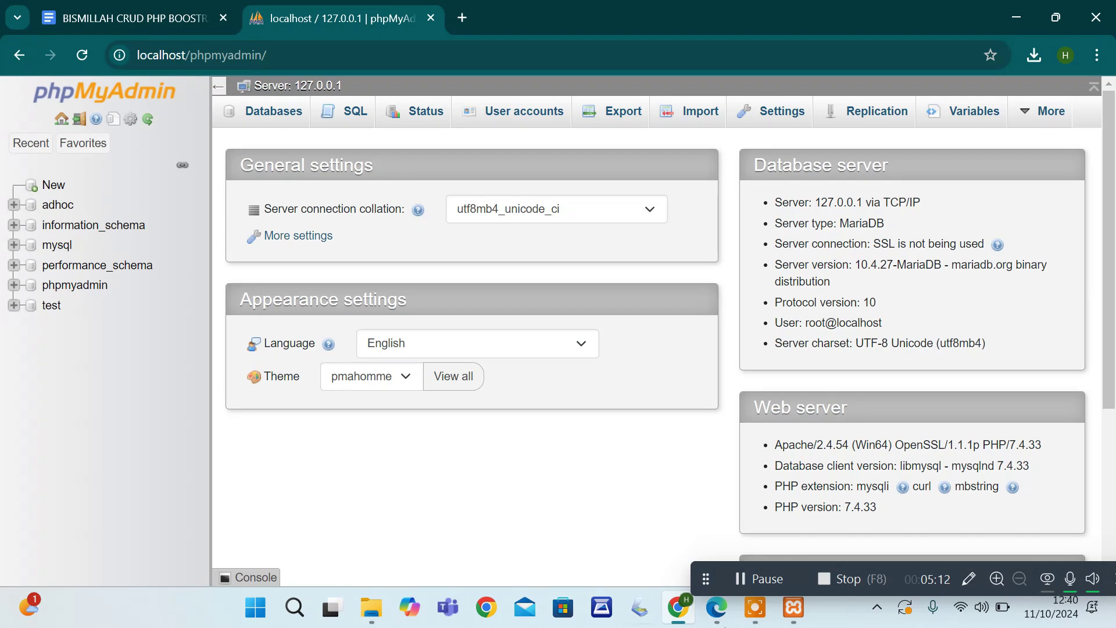
Check the create-database example heading in the notes, and create a database named sekolah with collation utf8mb4_general_ci in phpMyAdmin
left_click(116, 12)
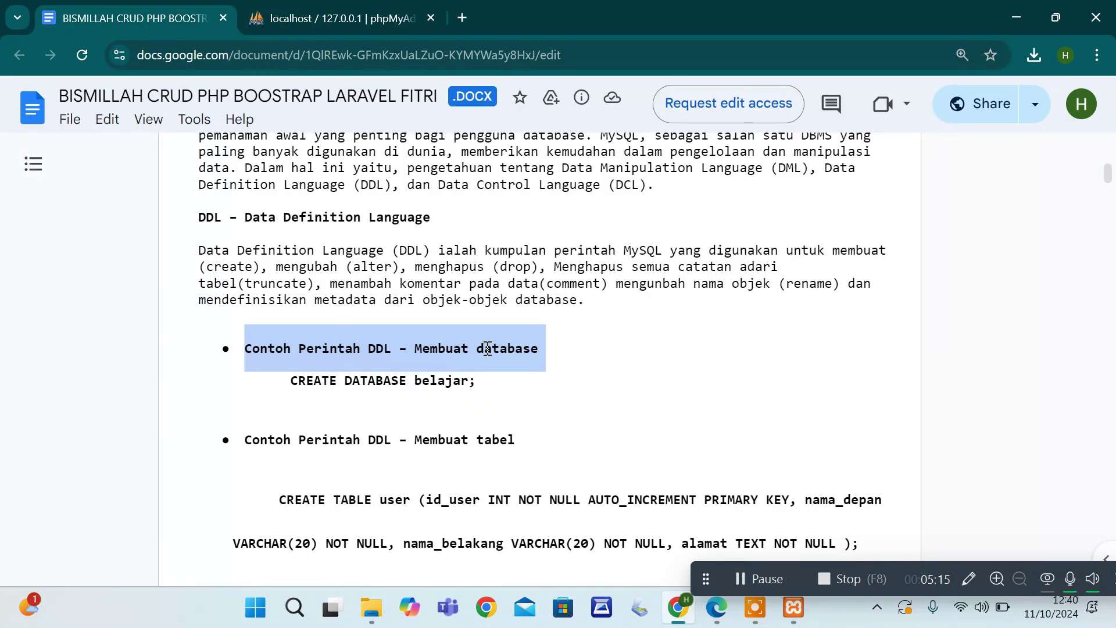
left_click(427, 348)
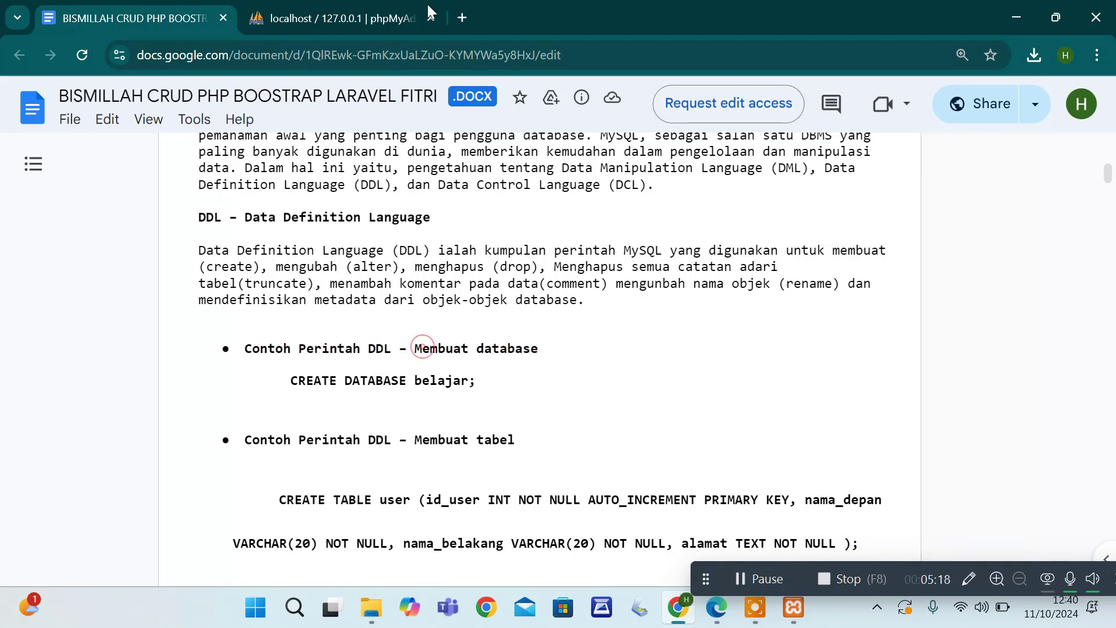
left_click(367, 8)
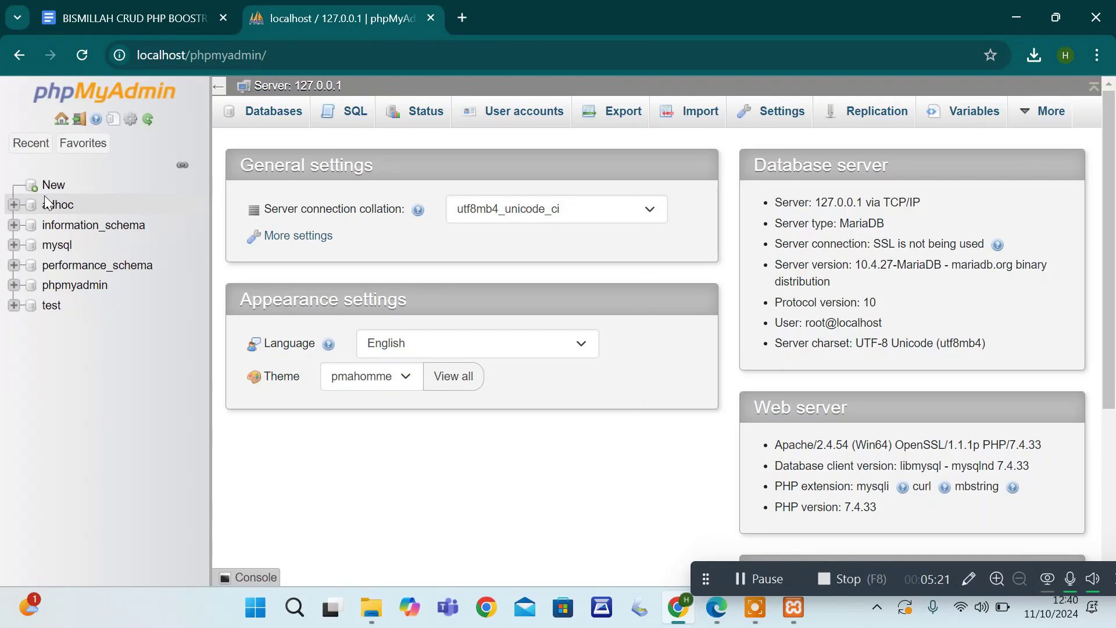
left_click(279, 108)
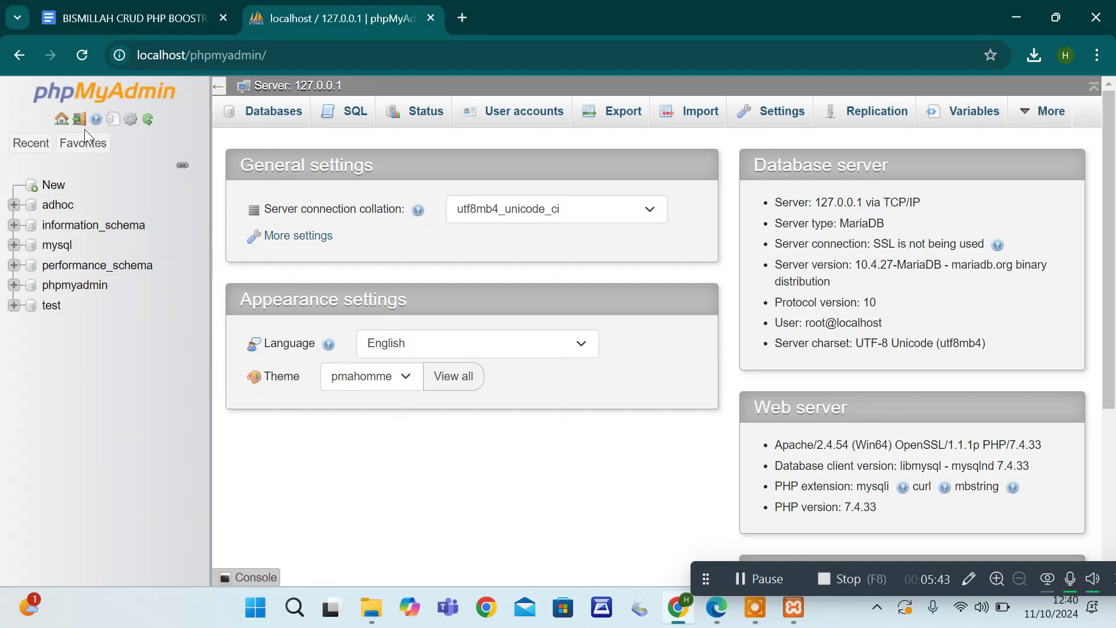
left_click(53, 185)
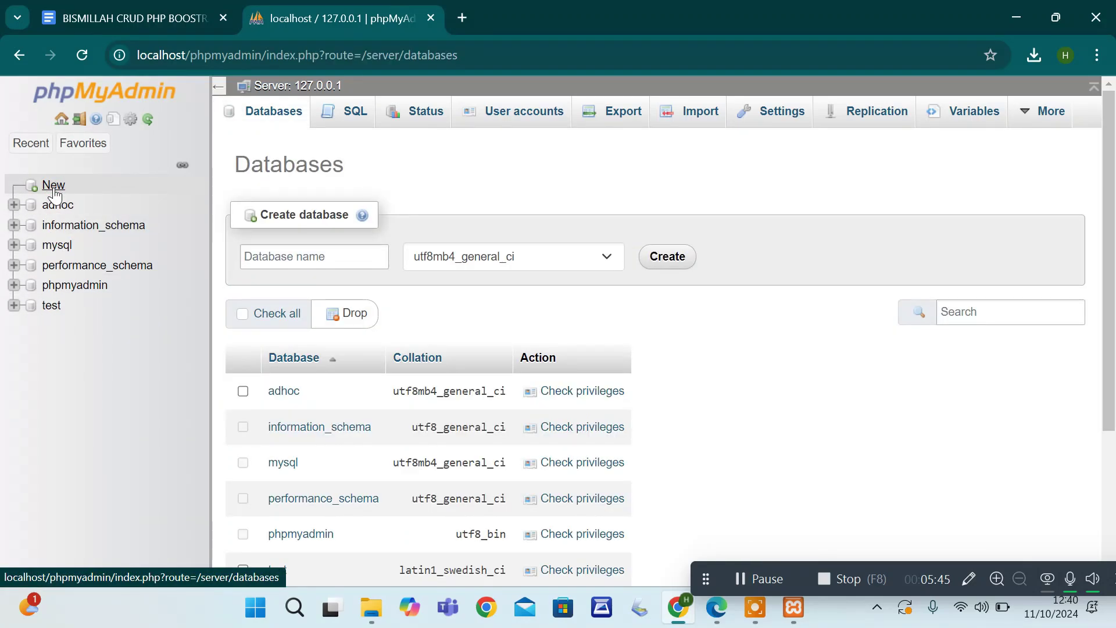
left_click(284, 254)
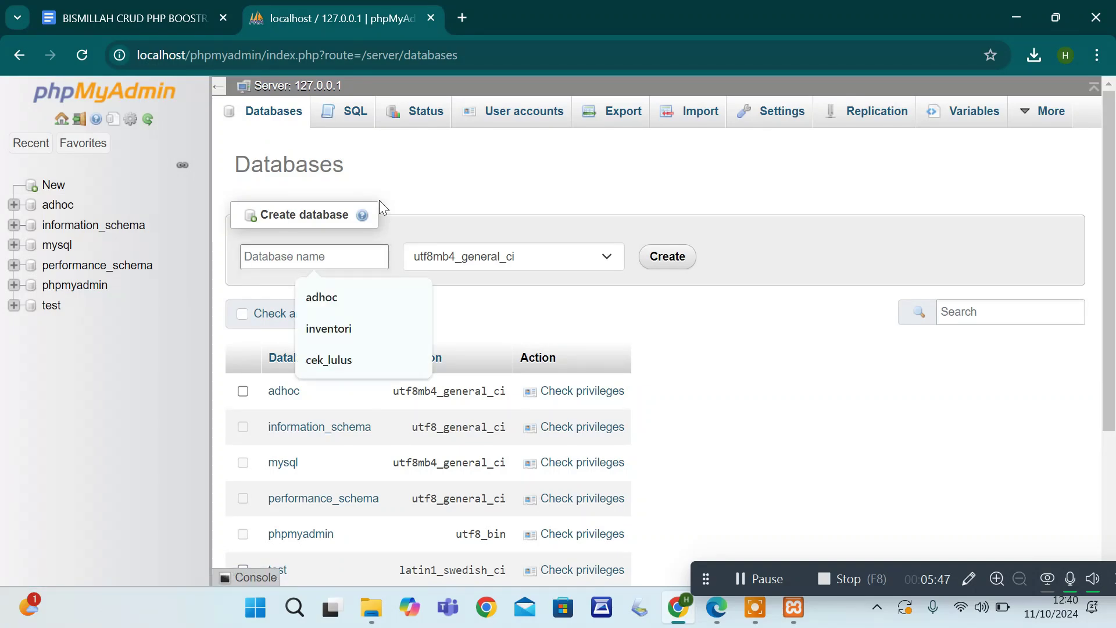
type("sekolah")
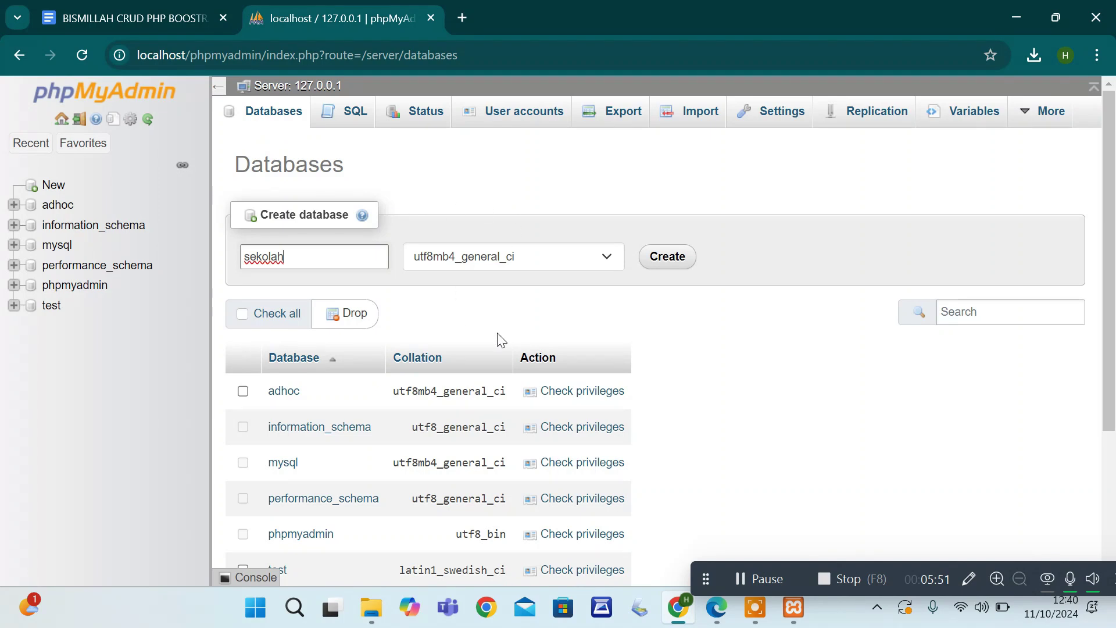
left_click(670, 263)
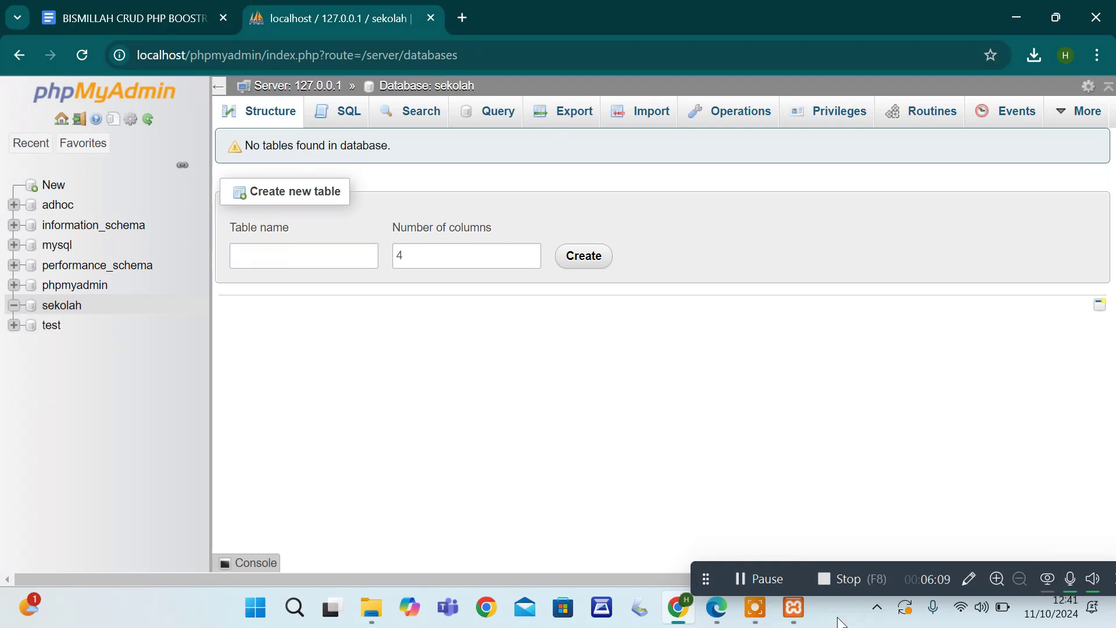
Read the example statement "CREATE DATABASE belajar;" in the notes, highlighting the whole command, the database name and the CREATE DATABASE keywords
left_click(167, 11)
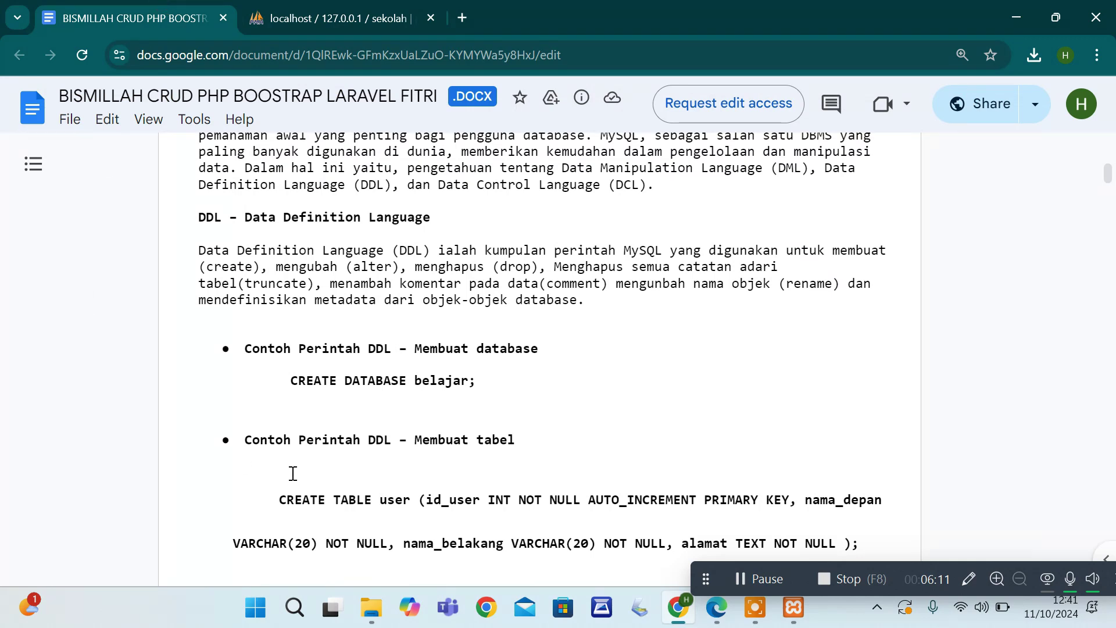
left_click_drag(293, 381, 476, 391)
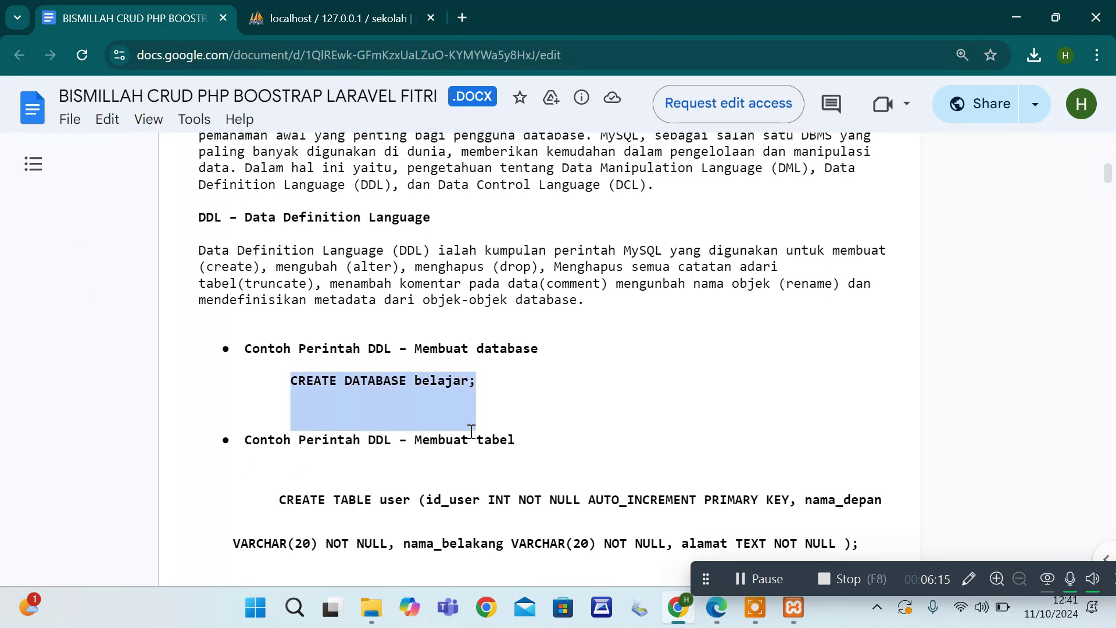
left_click(304, 382)
left_click_drag(290, 381, 466, 376)
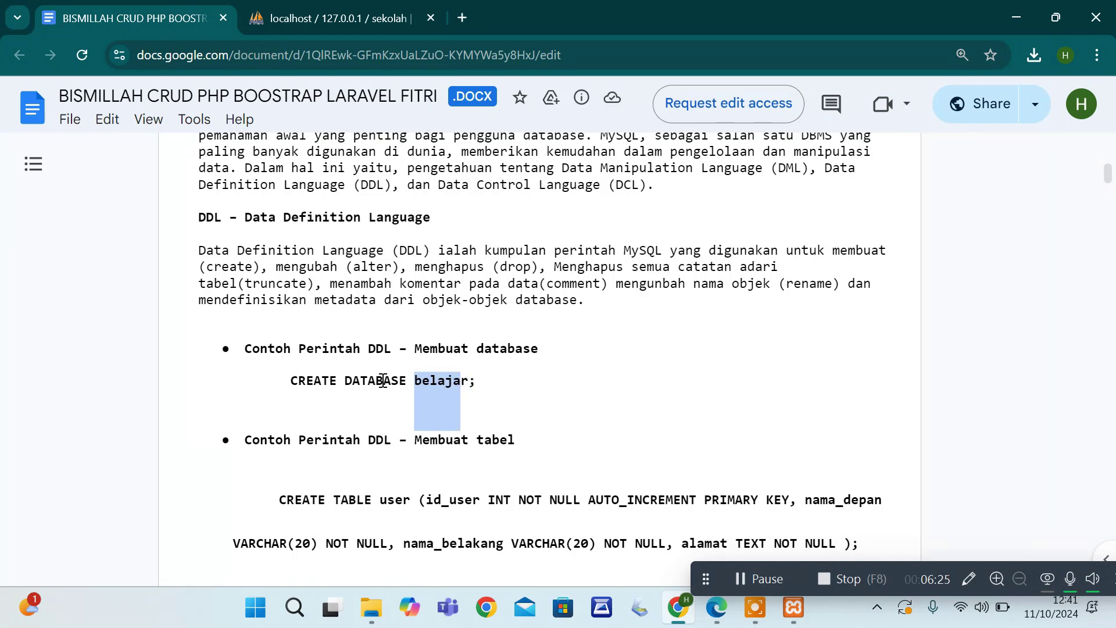
left_click_drag(291, 375, 408, 384)
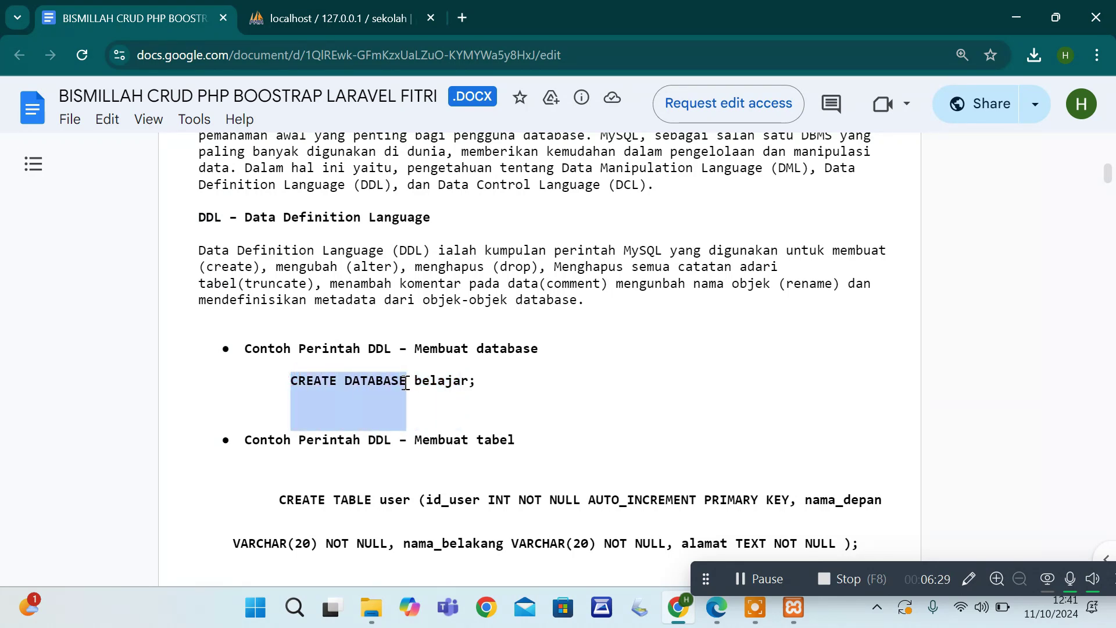
Switch to phpMyAdmin and load localhost/phpmyadmin to leave the sekolah database and return to the server home page
left_click(342, 10)
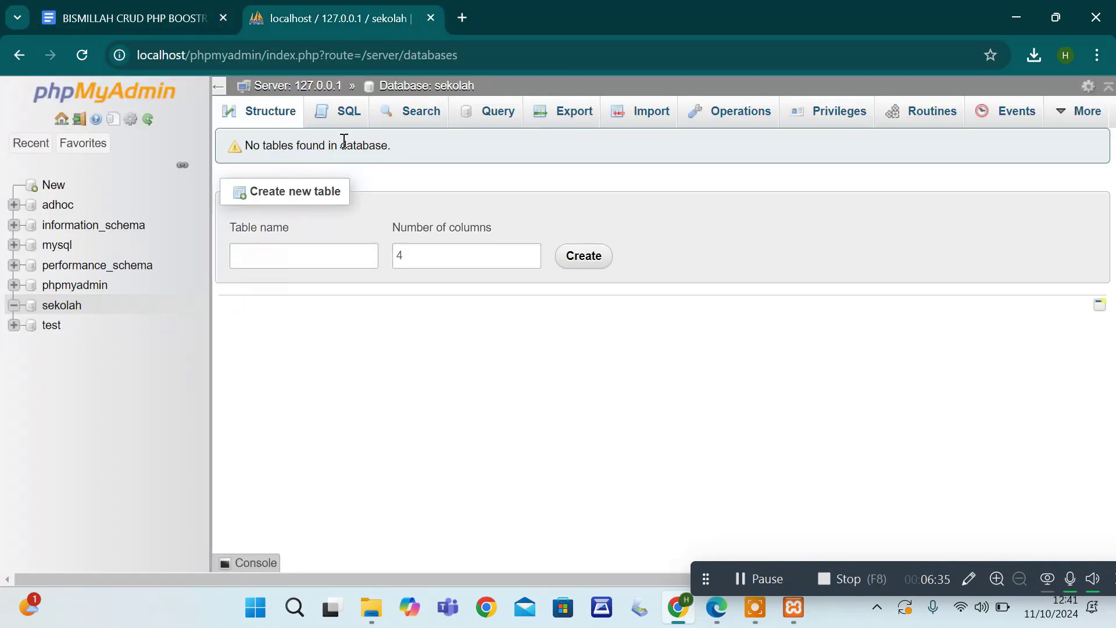
left_click(344, 119)
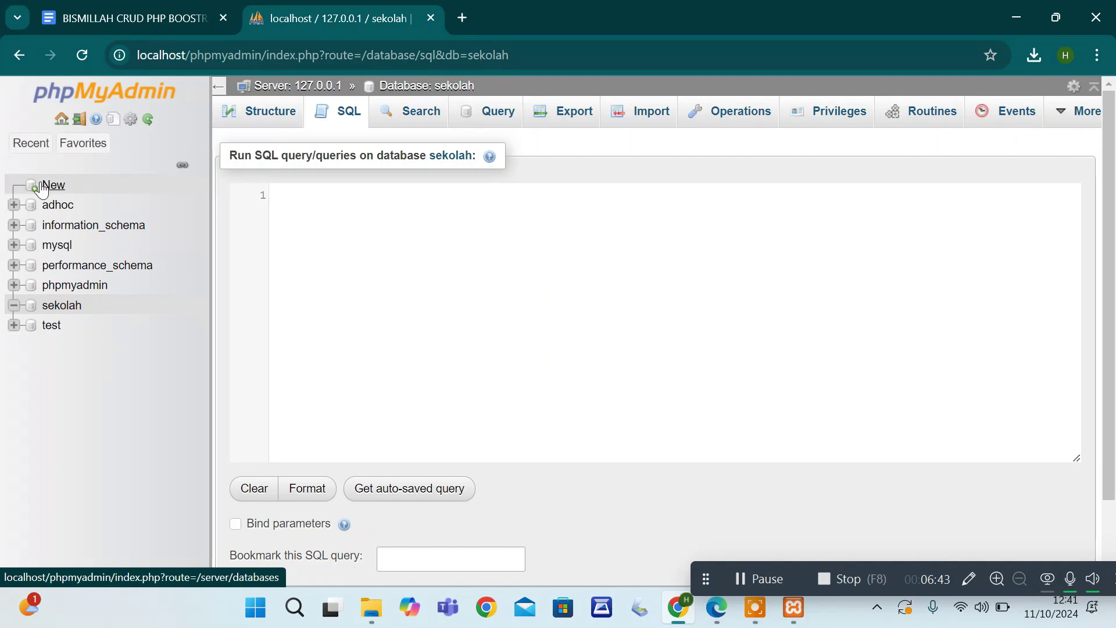
left_click(219, 86)
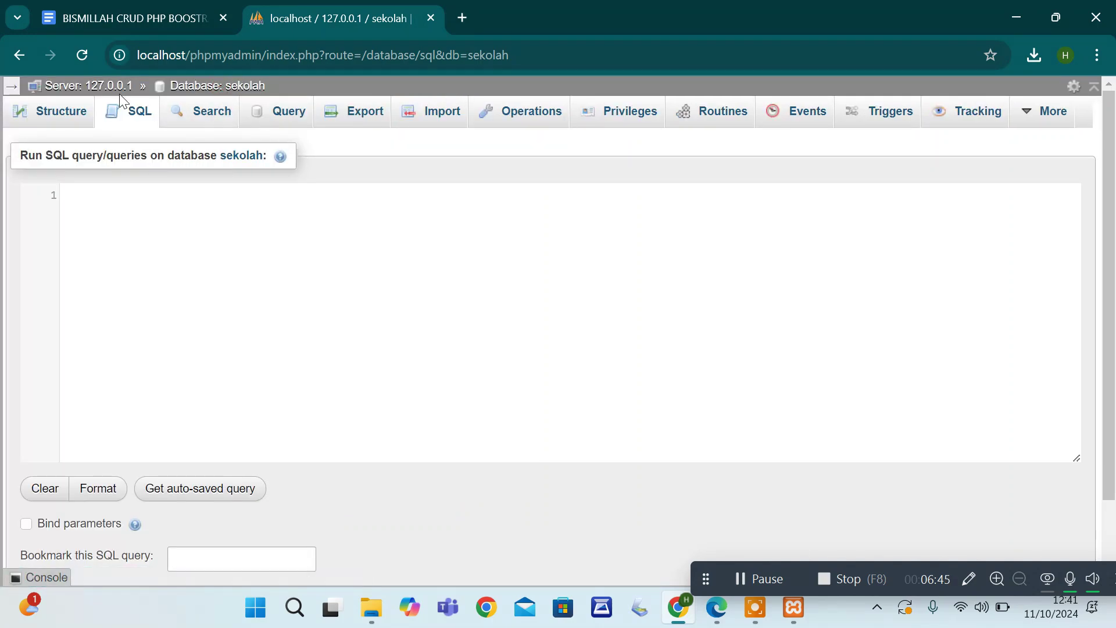
left_click(11, 86)
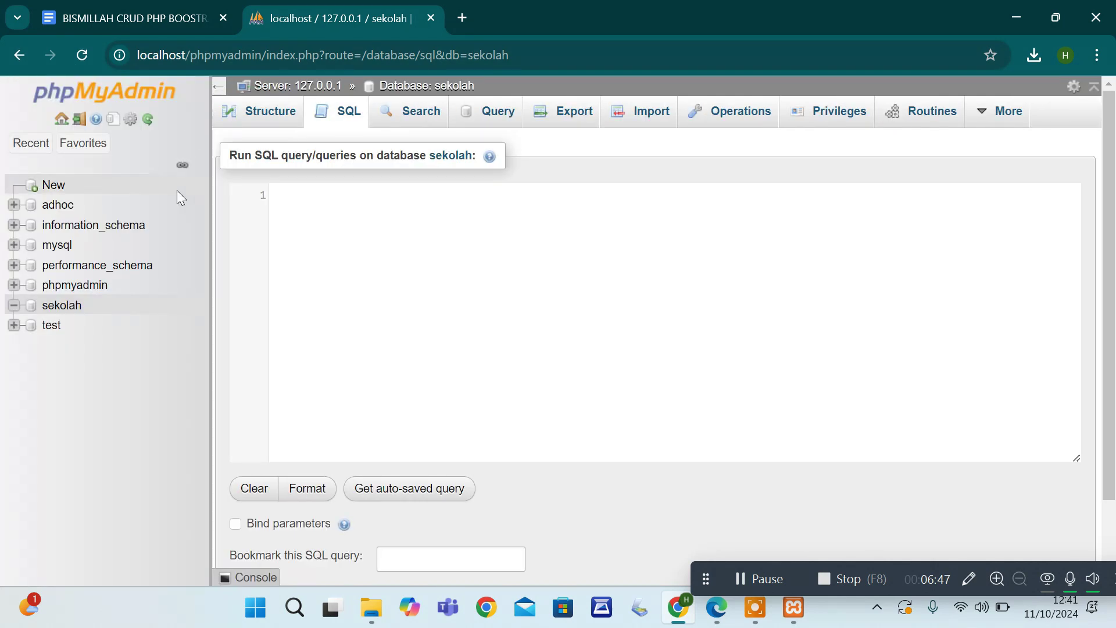
left_click_drag(261, 55, 754, 71)
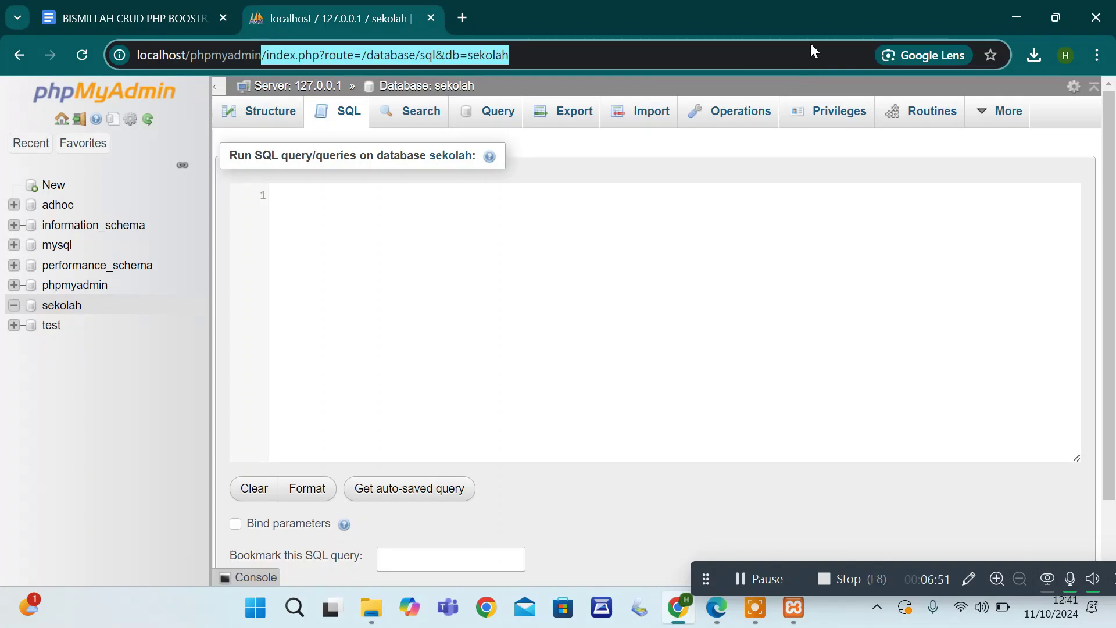
key("BackSpace")
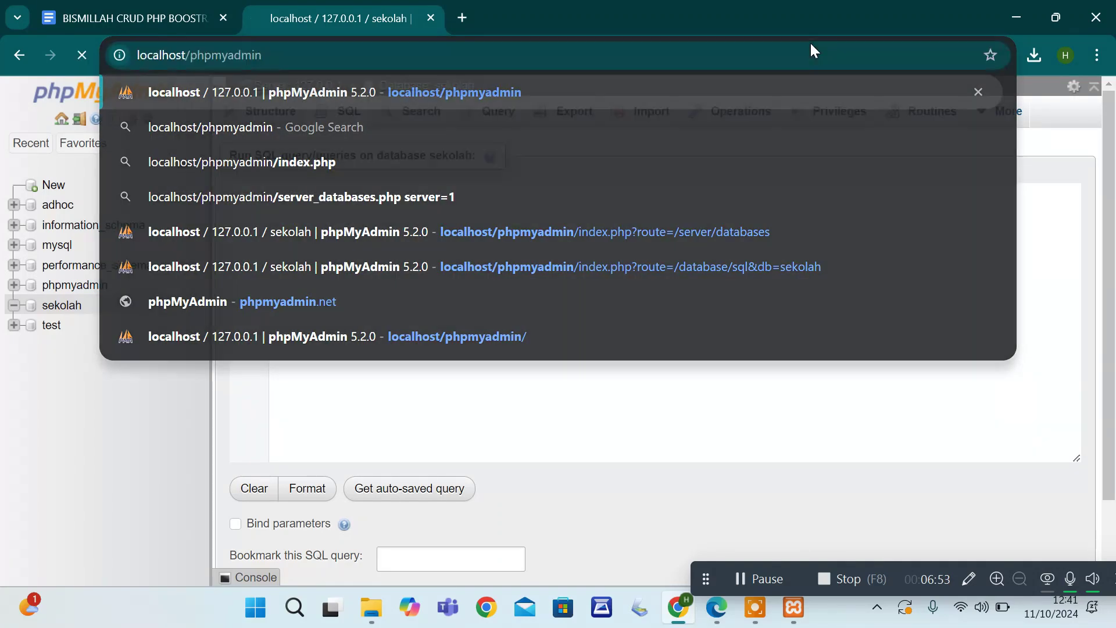
key("Return")
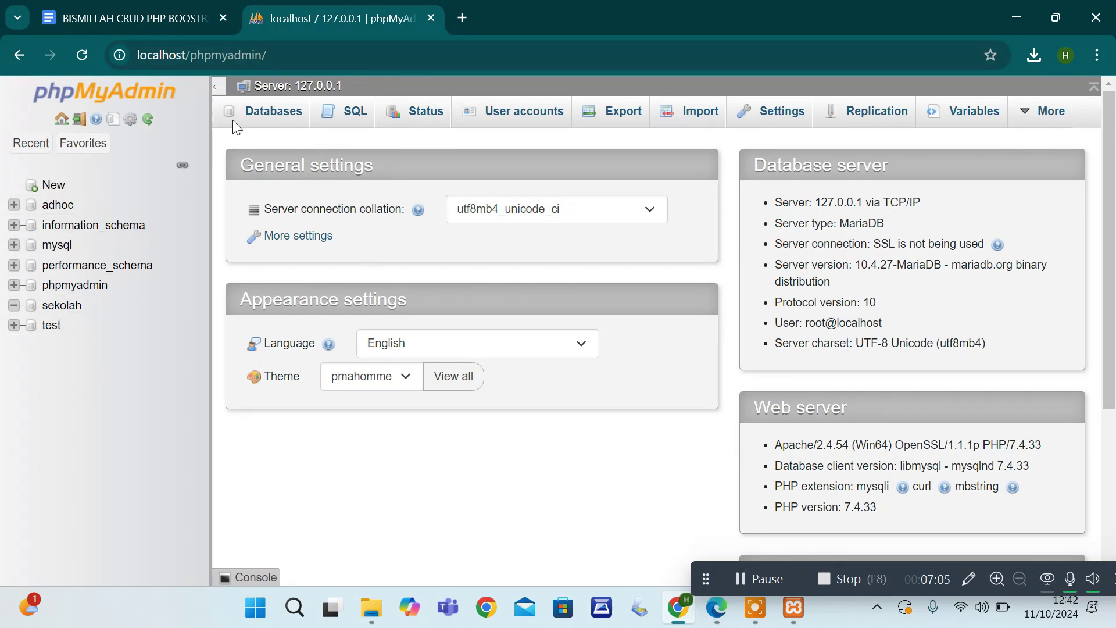
Create a database named koperasi by running the SQL statement "CREATE database koperasi" at server level
left_click(356, 116)
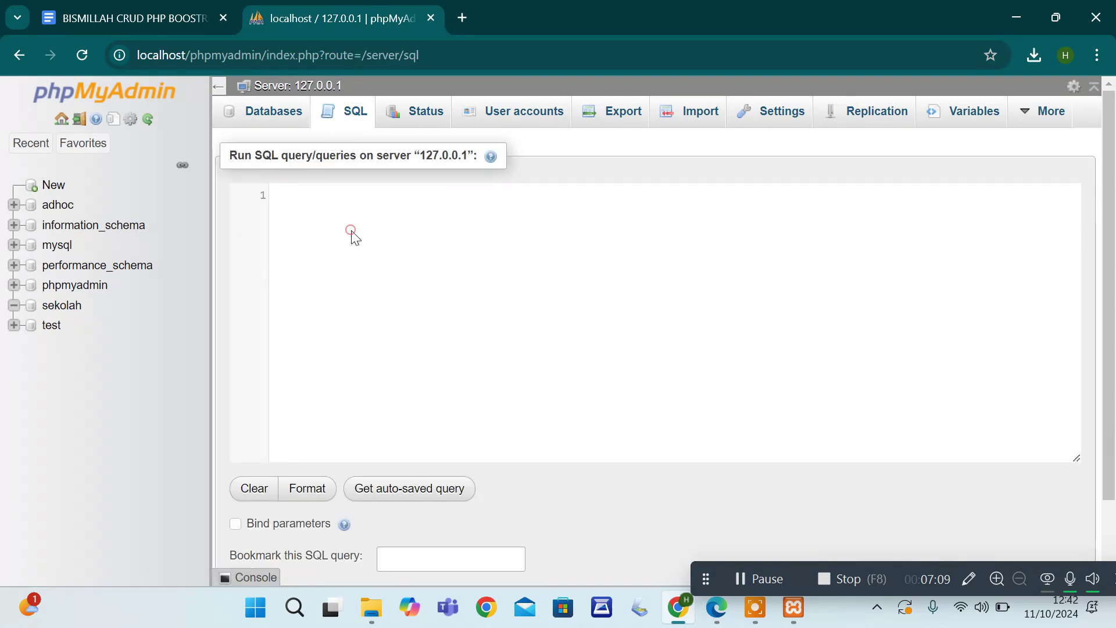
type("c")
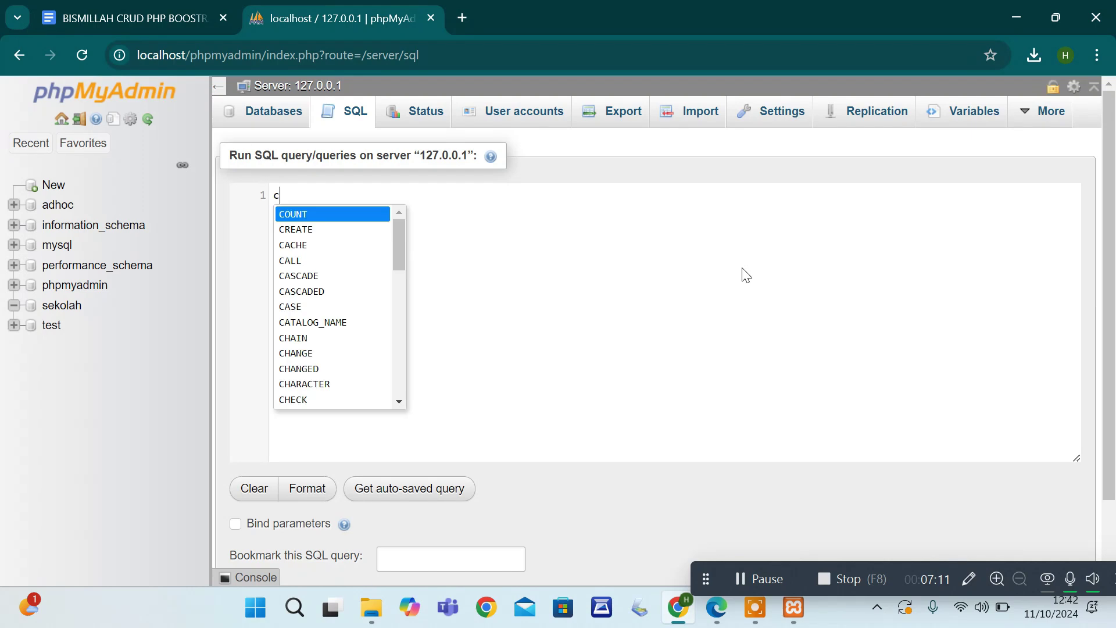
type("reate")
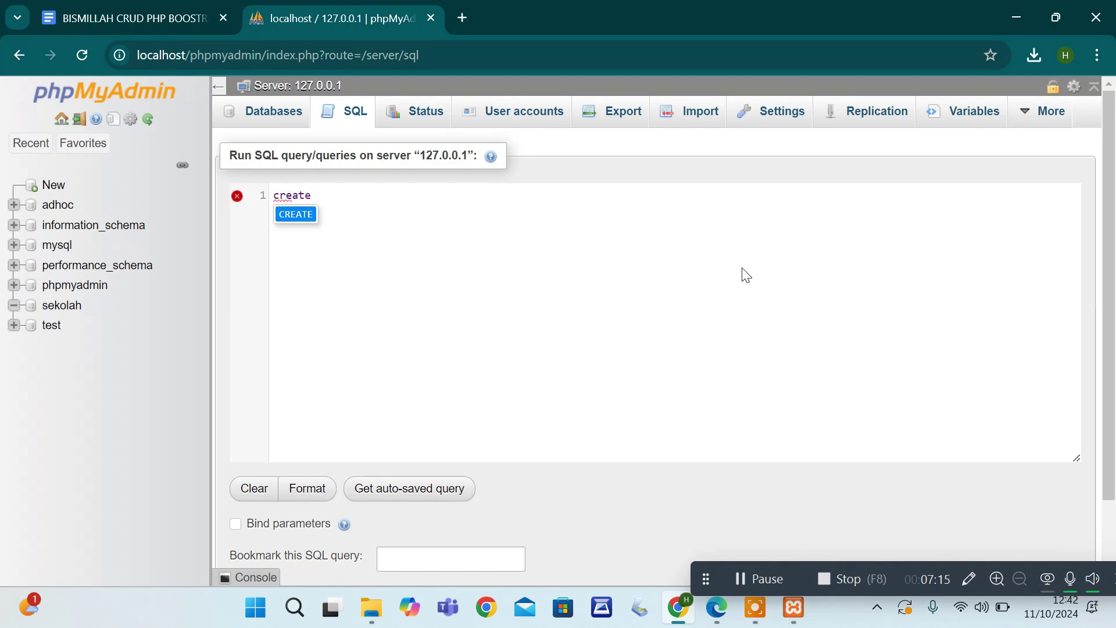
left_click(306, 224)
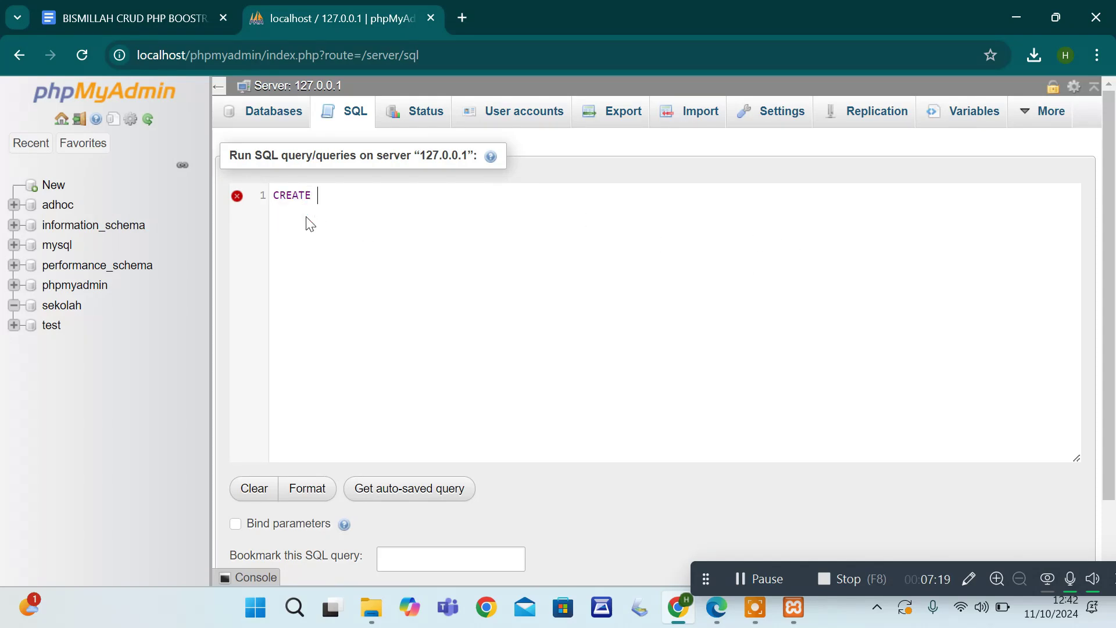
type("dat")
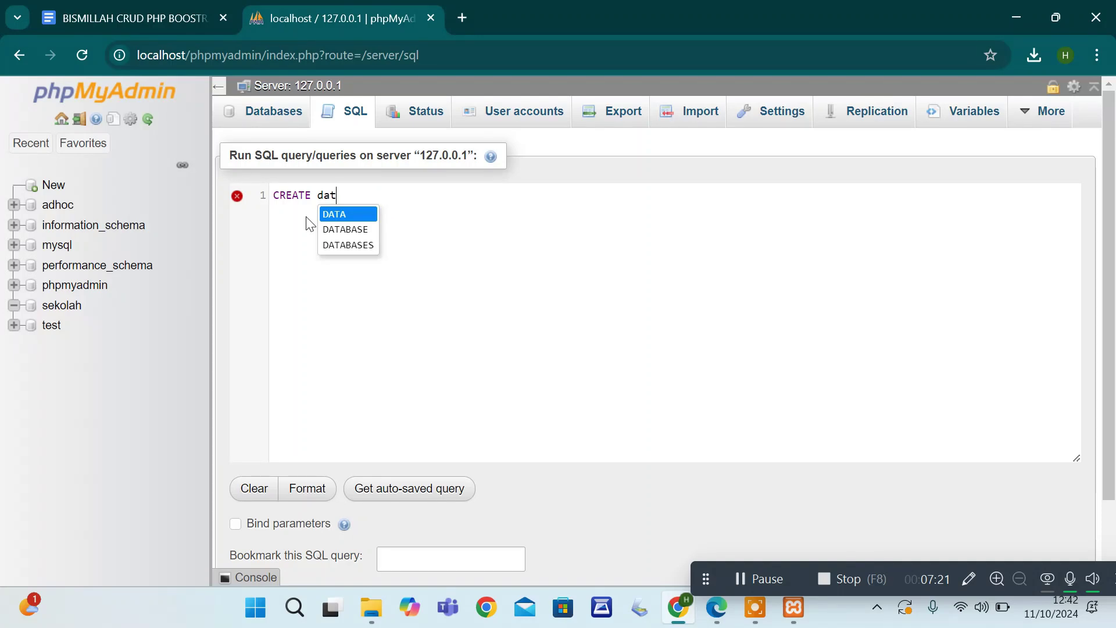
type("abase")
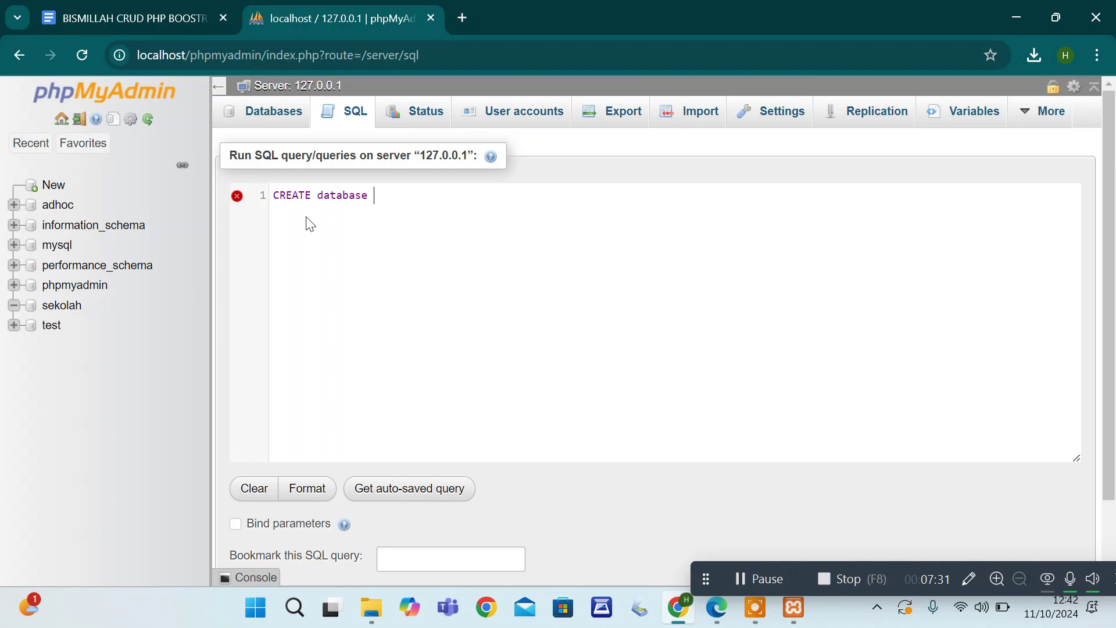
type("koperasi")
scroll(543, 352, "down", 3)
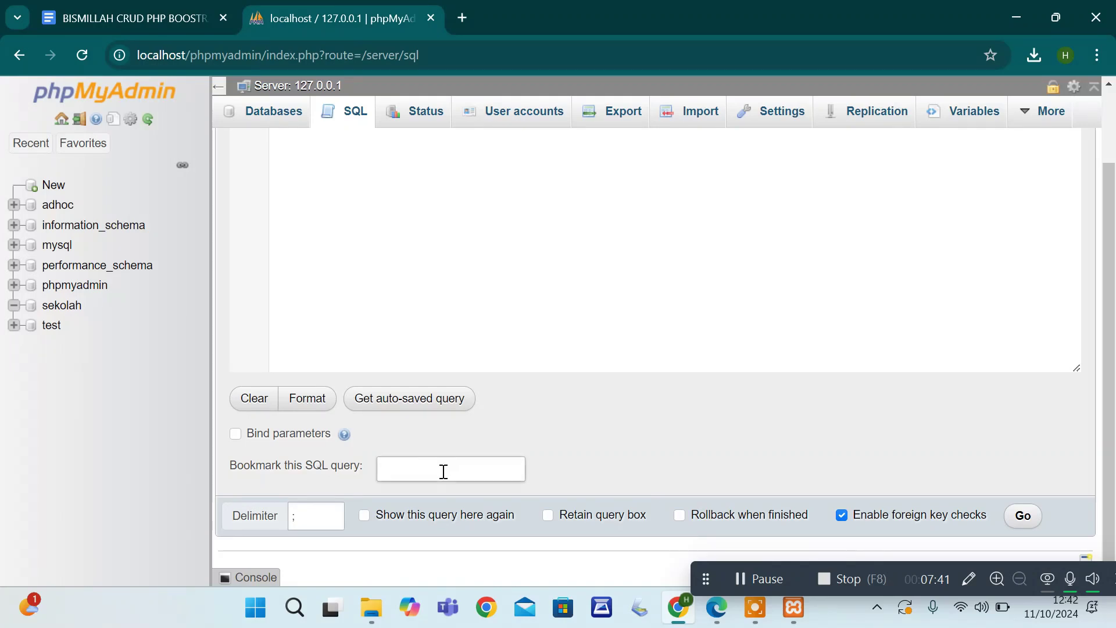
left_click(1024, 517)
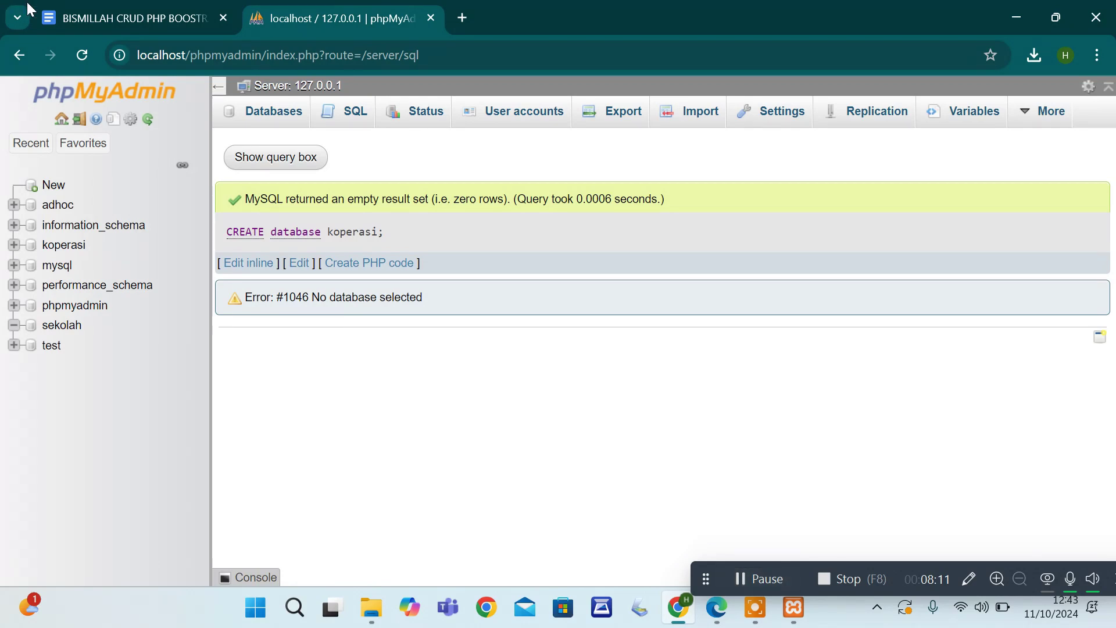
Review the create-table example in the Google Docs notes, and highlight the database name belajar in the create-database example
left_click(134, 18)
scroll(324, 354, "down", 1)
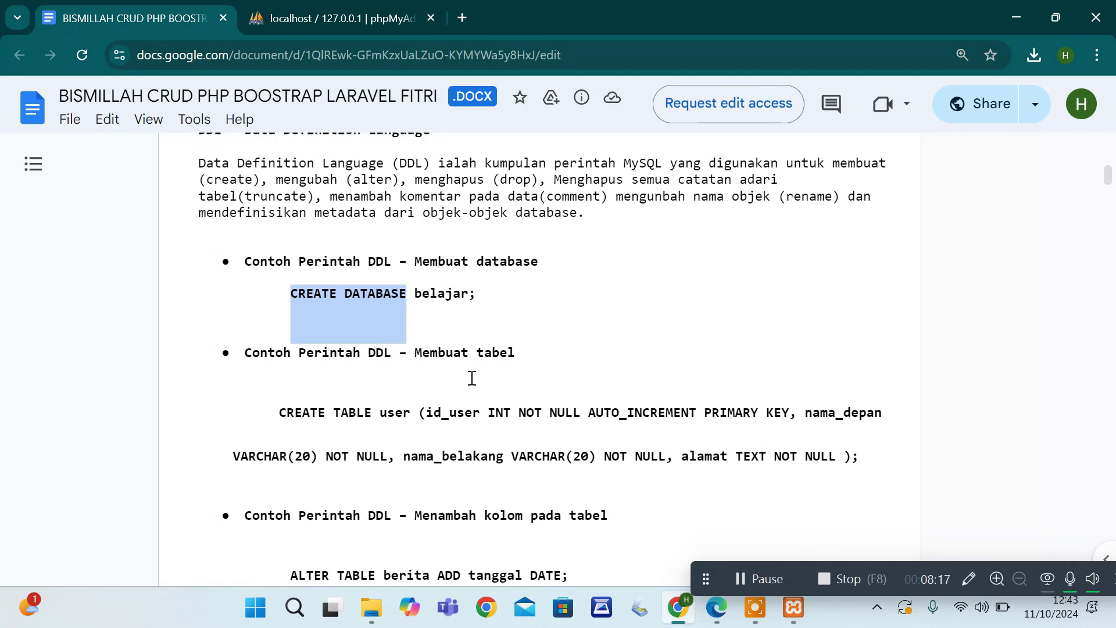
left_click_drag(314, 356, 550, 360)
left_click_drag(278, 413, 385, 414)
left_click_drag(415, 293, 476, 292)
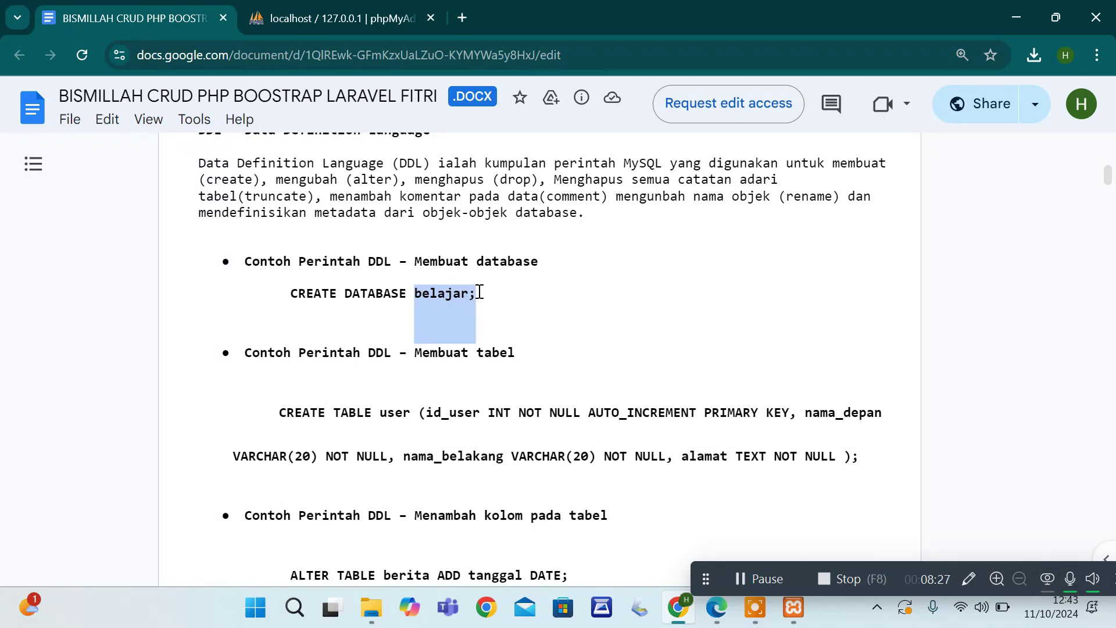
Write the query "create database belajar" in phpMyAdmin's server-level SQL editor and highlight its database name and command keywords
left_click(337, 18)
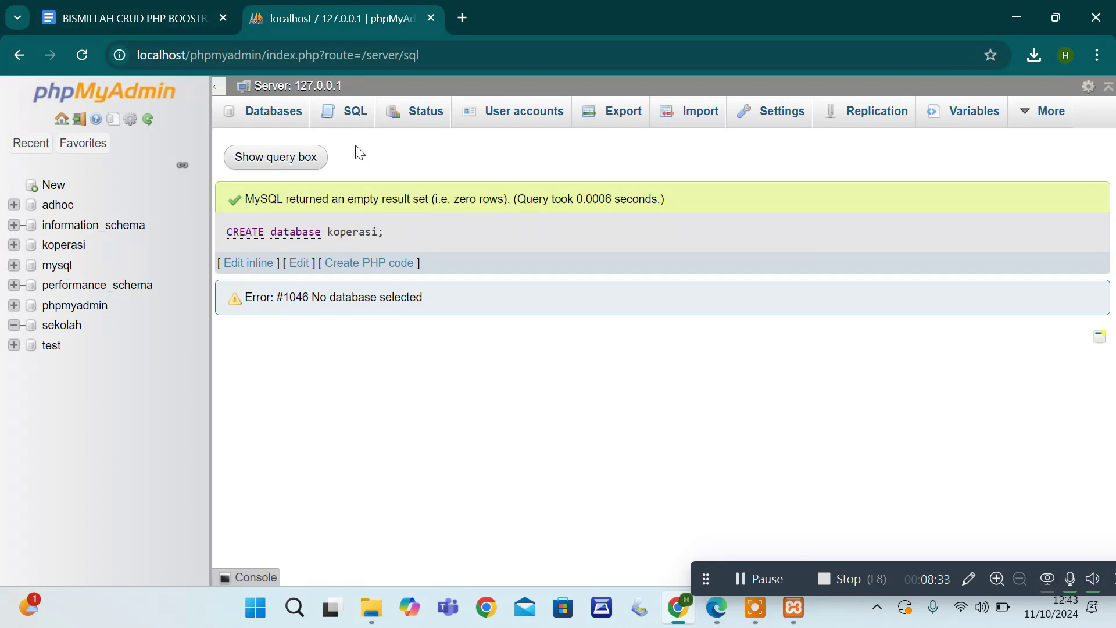
left_click(351, 114)
left_click(341, 195)
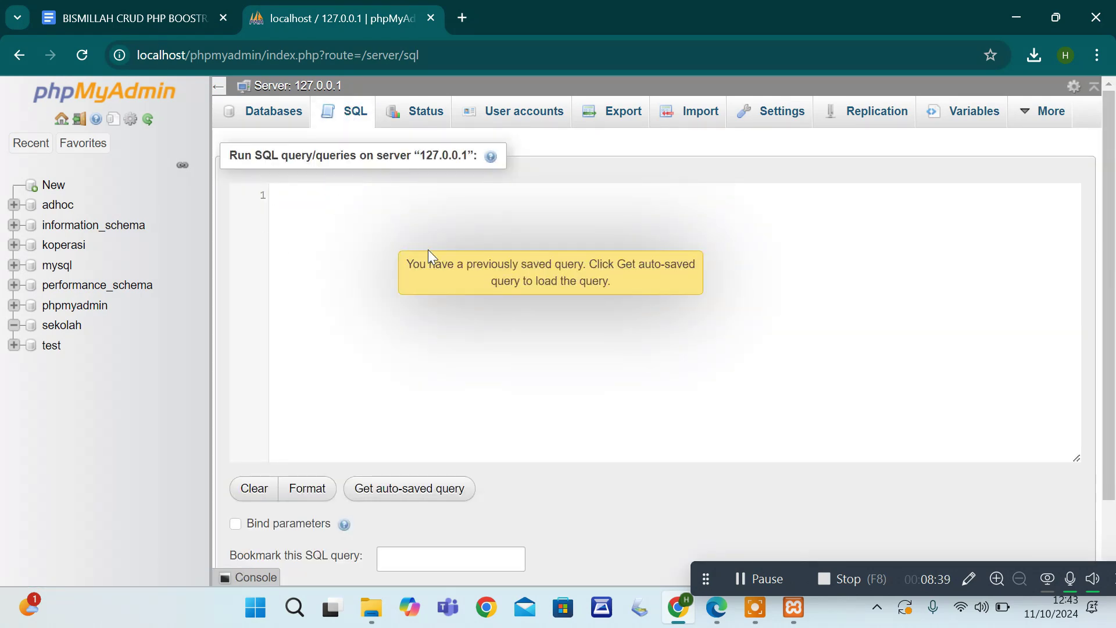
type("create database")
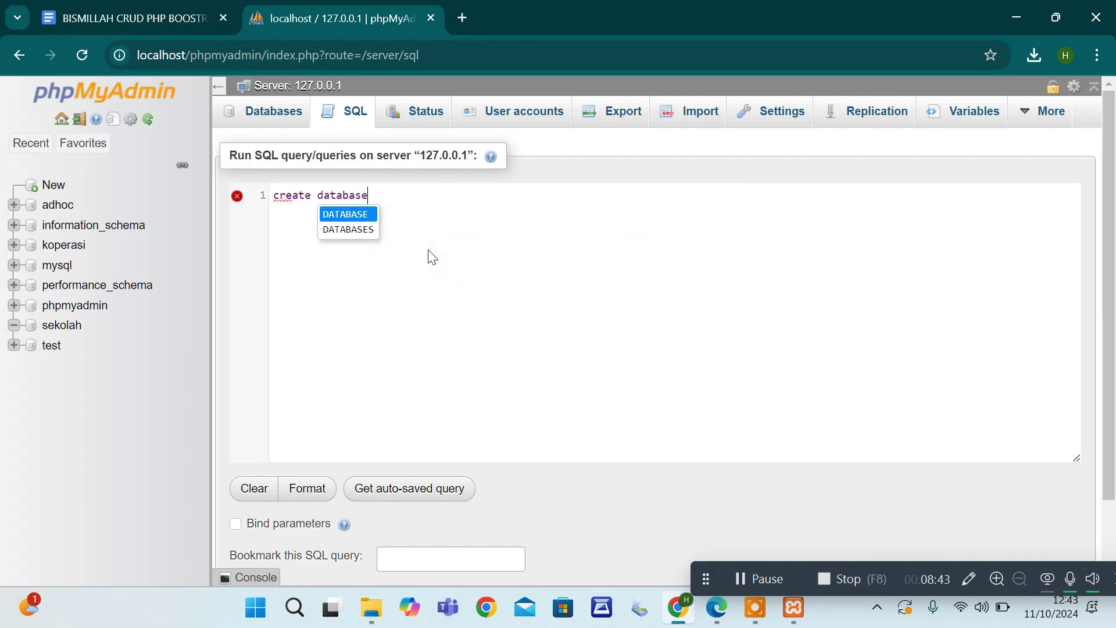
type(" belajar")
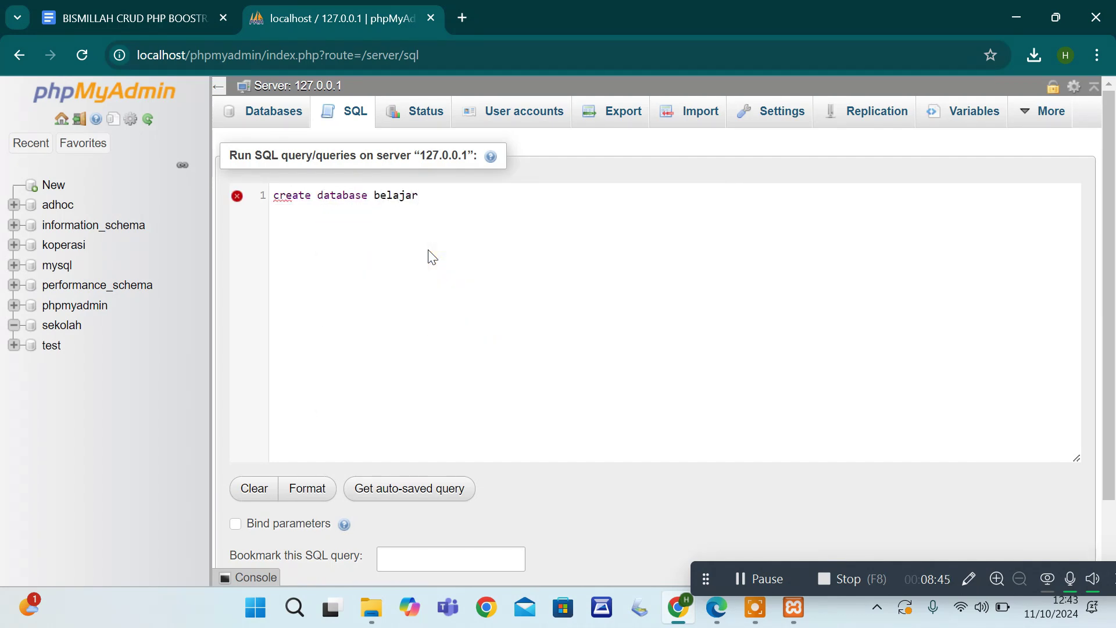
left_click_drag(451, 196, 379, 201)
left_click_drag(273, 195, 364, 195)
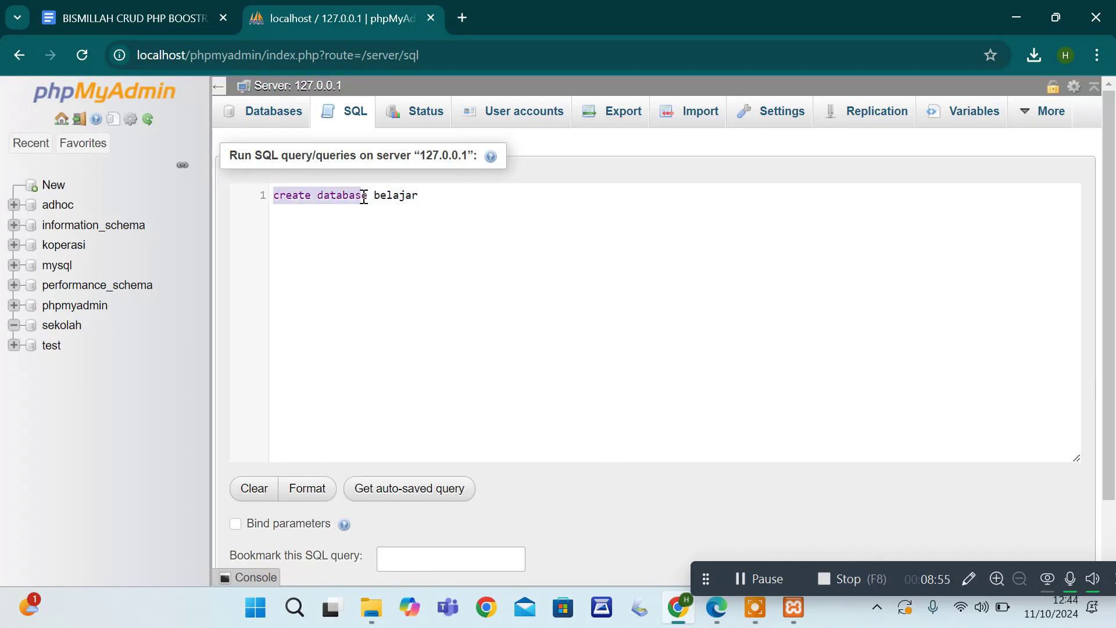
Misspell the keyword as "databasse" in the belajar query and run the statement to test the syntax check
left_click(331, 225)
type("s")
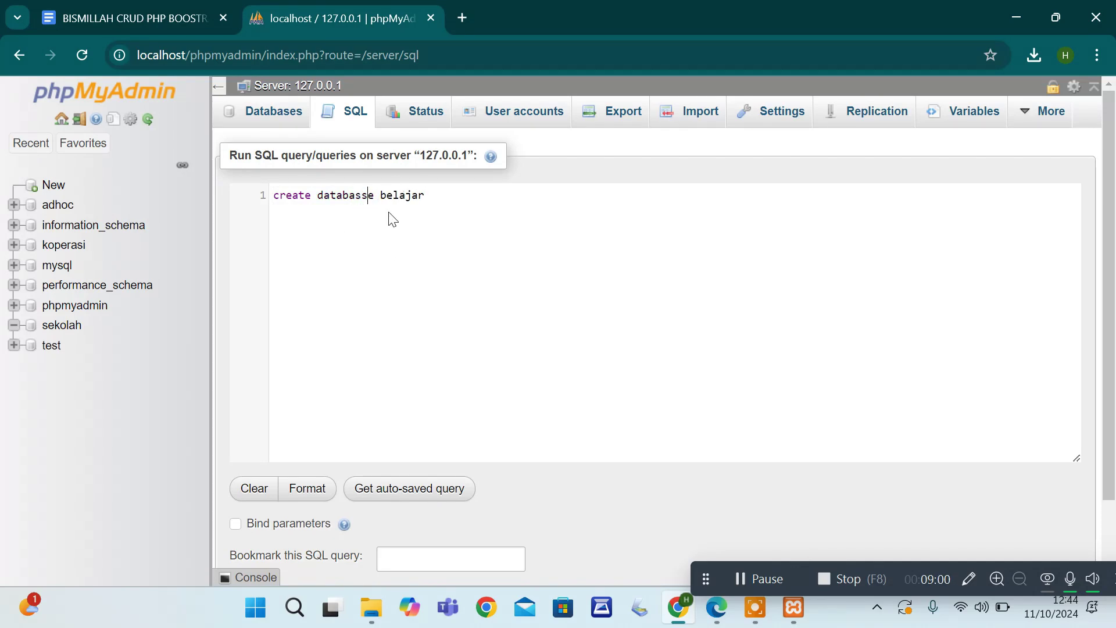
scroll(854, 384, "down", 2)
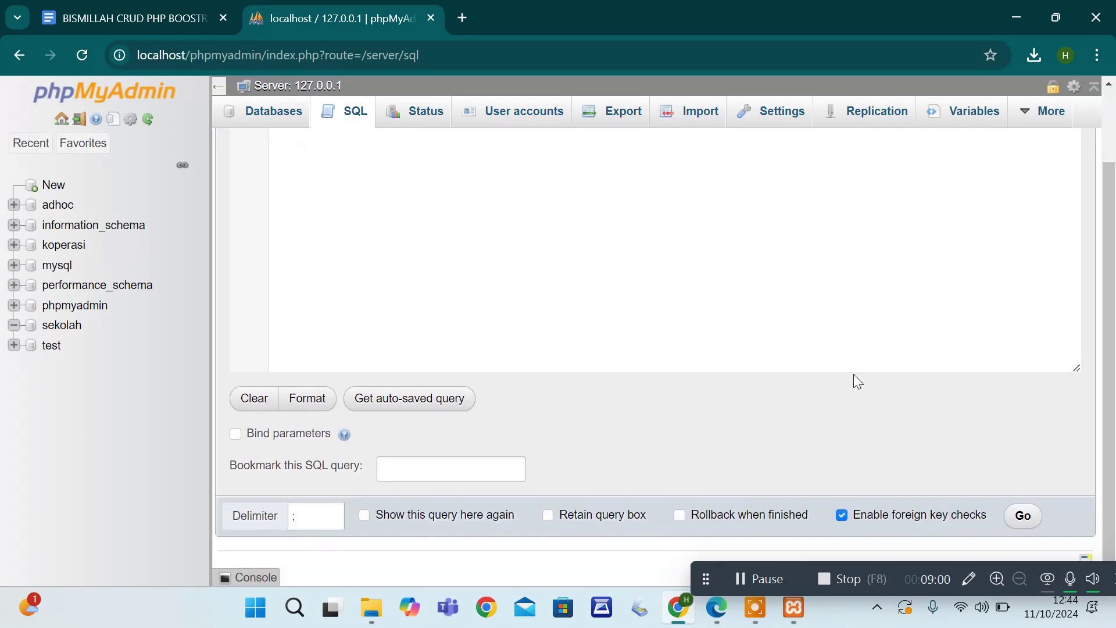
left_click(1022, 516)
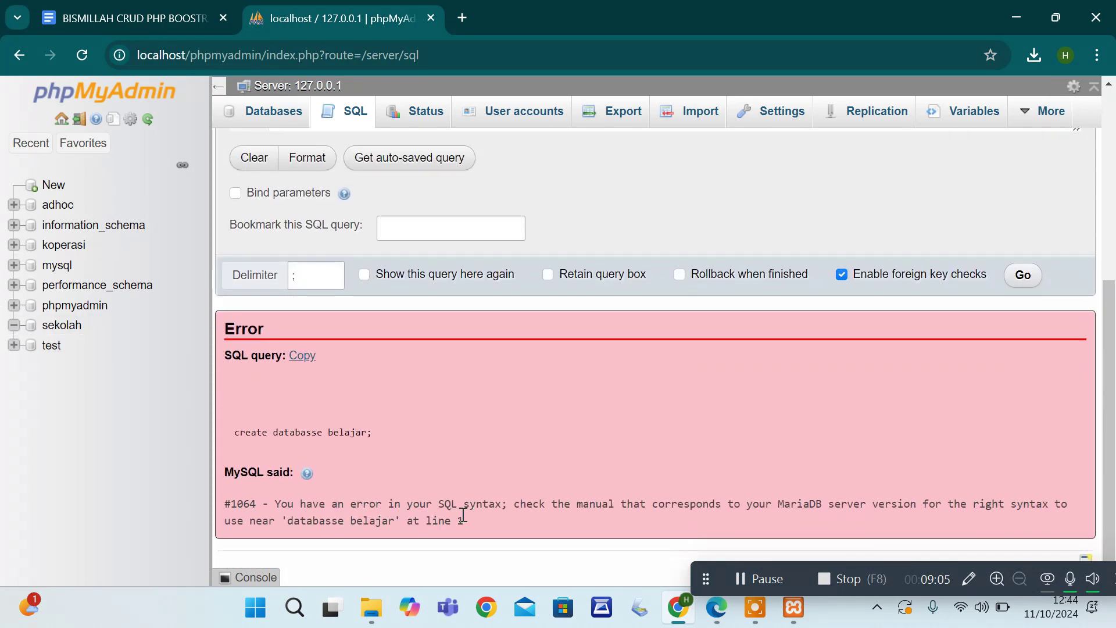
Examine the SQL syntax error message, highlighting the syntax hint, the quoted faulty fragment and the submitted query
left_click_drag(477, 504, 505, 504)
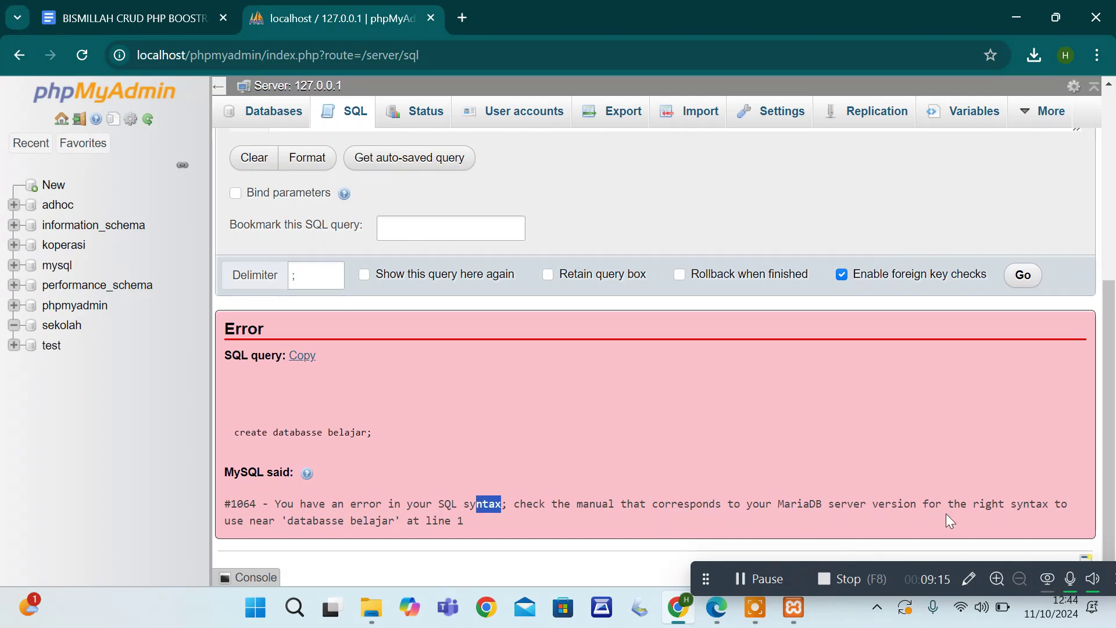
left_click_drag(975, 507, 1050, 511)
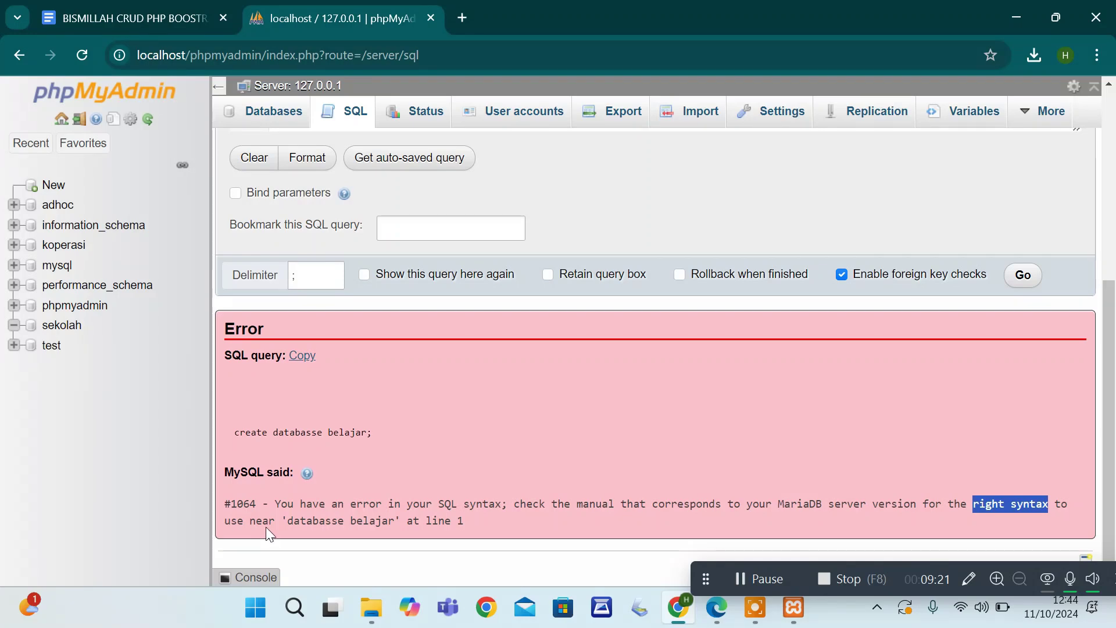
left_click_drag(251, 521, 393, 525)
left_click_drag(286, 521, 394, 522)
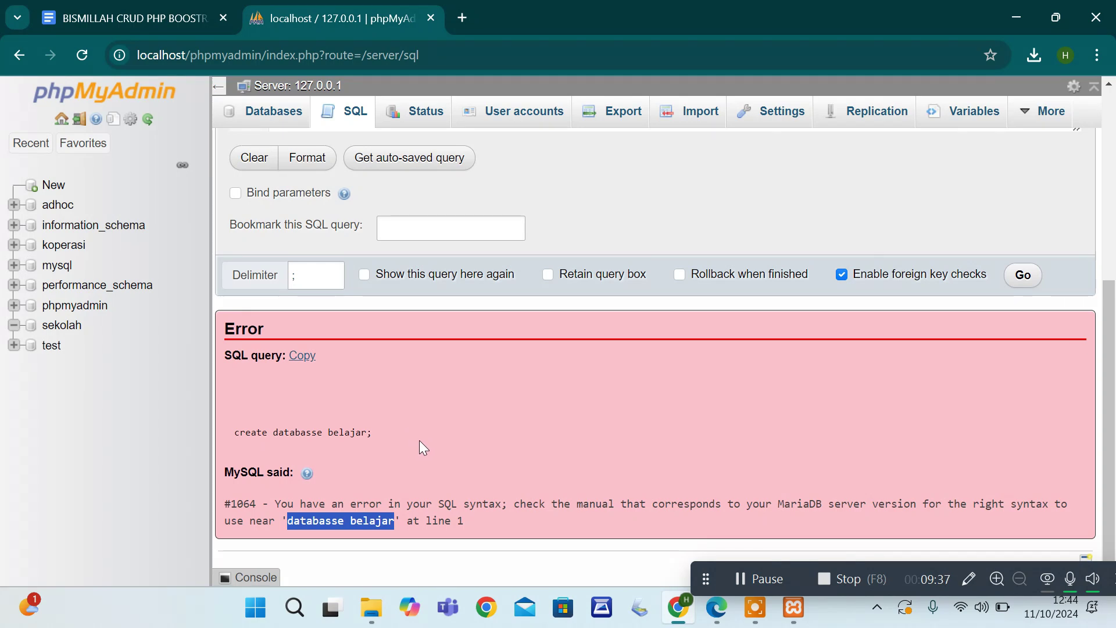
left_click_drag(234, 436, 352, 444)
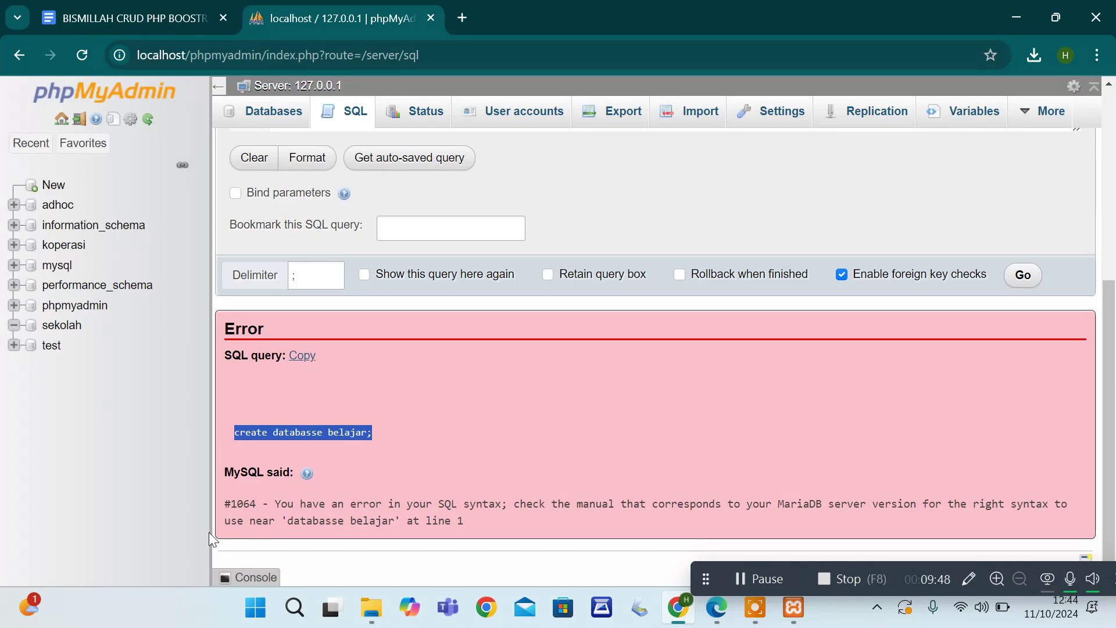
left_click_drag(281, 521, 393, 526)
left_click_drag(274, 433, 369, 438)
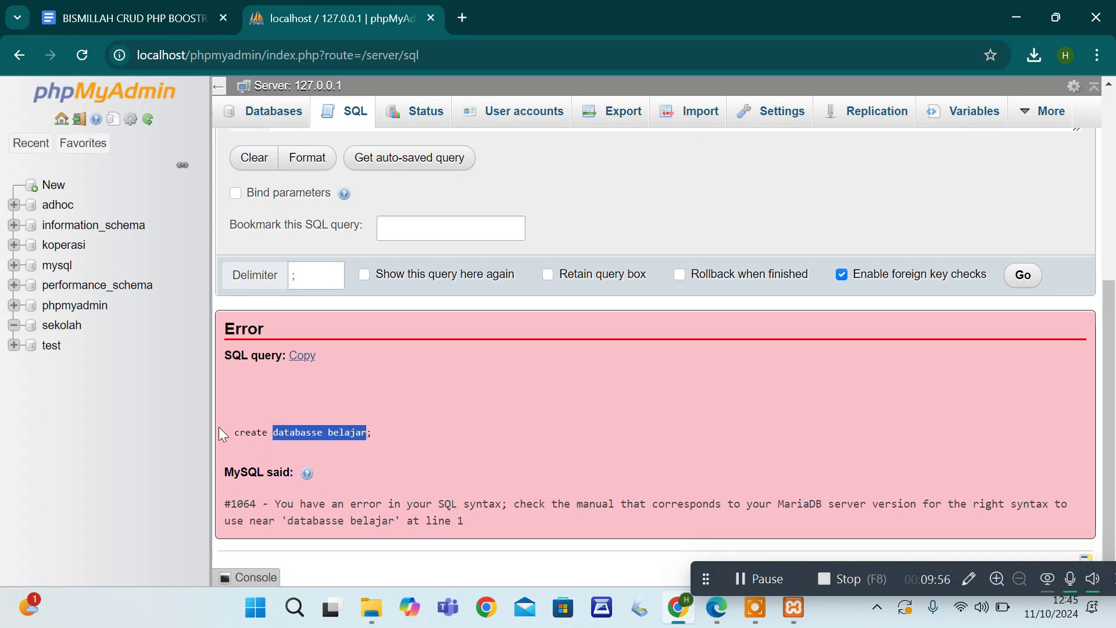
left_click_drag(233, 434, 393, 443)
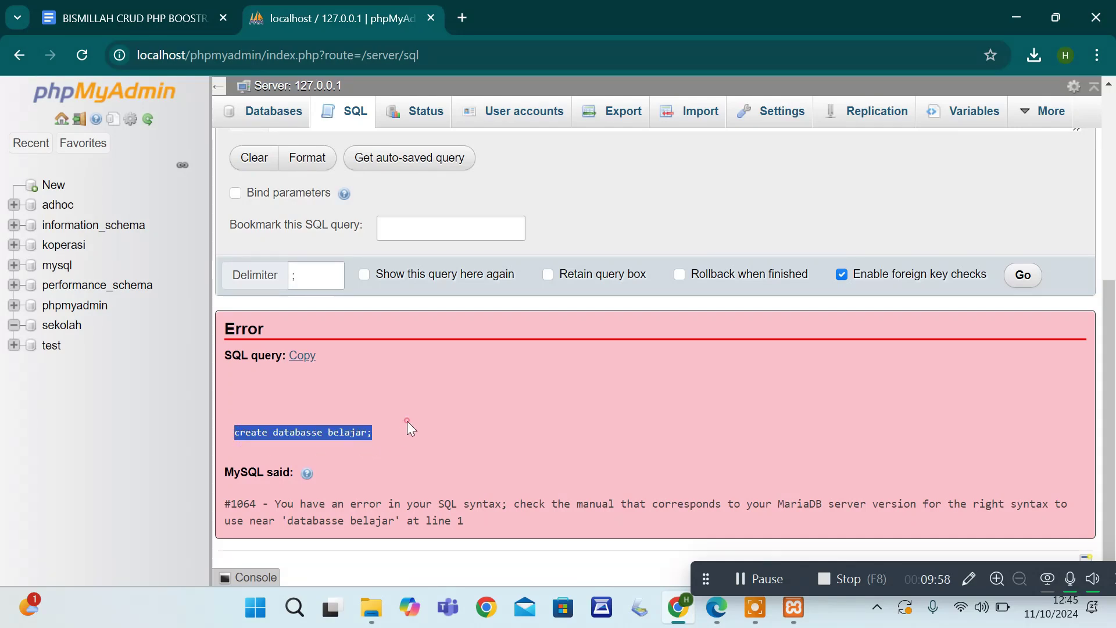
left_click(311, 436)
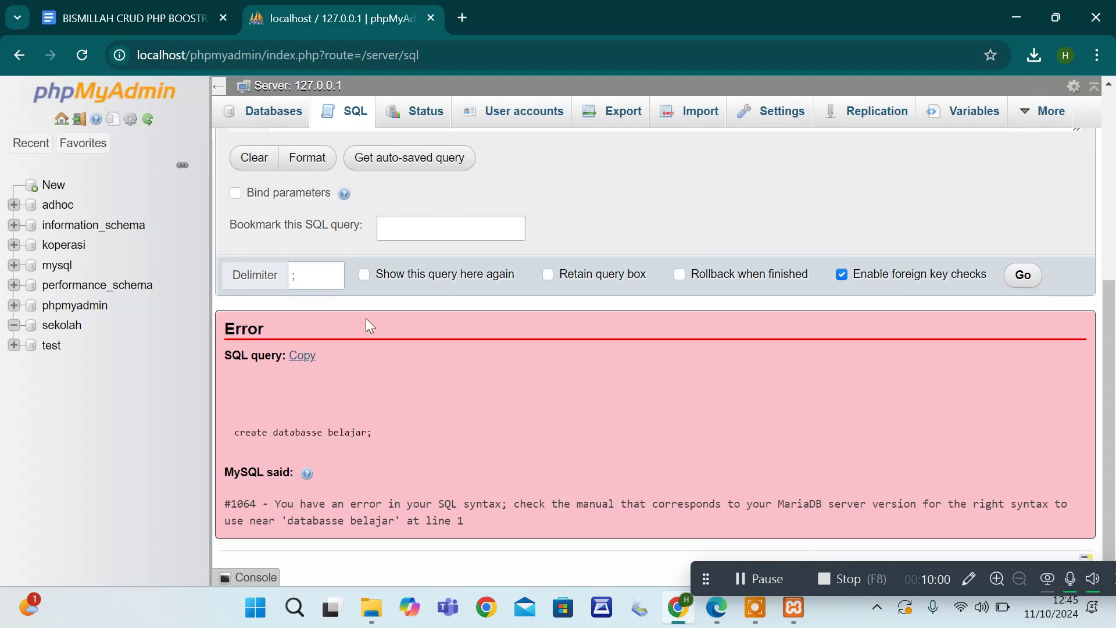
Correct the misspelled keyword to "database" and run "create database belajar" to create the belajar database
scroll(365, 318, "up", 6)
left_click(368, 196)
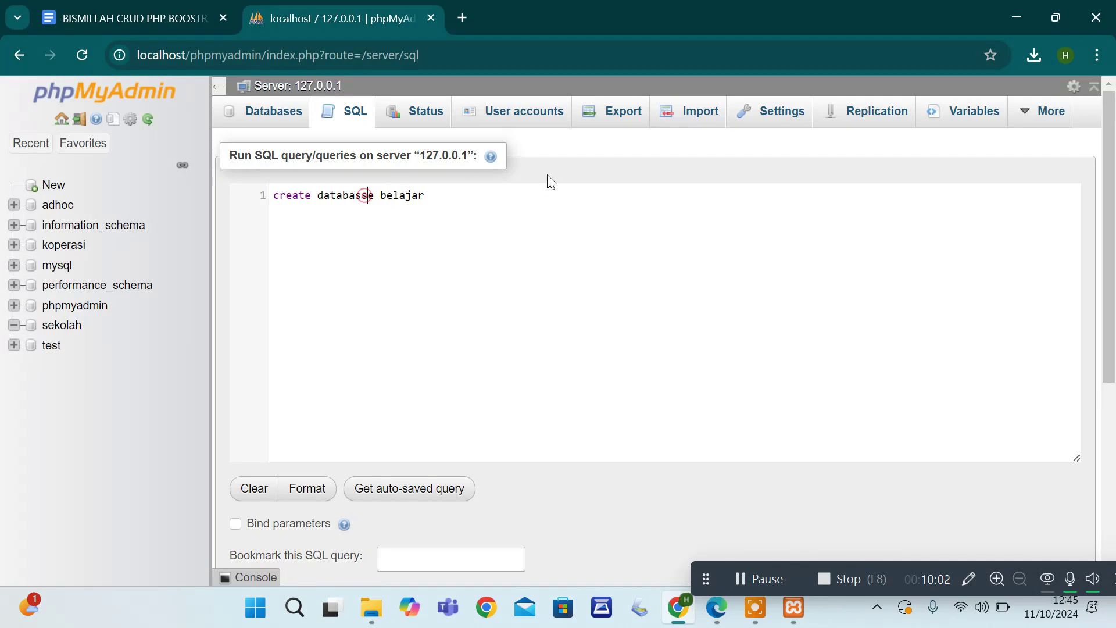
key("BackSpace")
key("End")
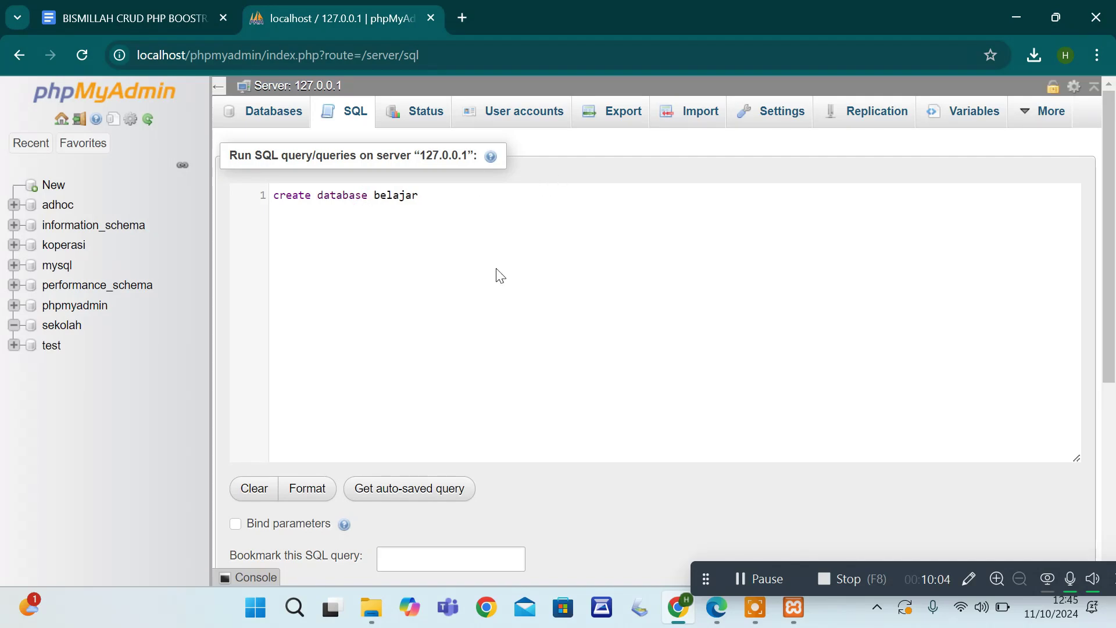
scroll(1025, 365, "down", 1)
scroll(1025, 365, "down", 5)
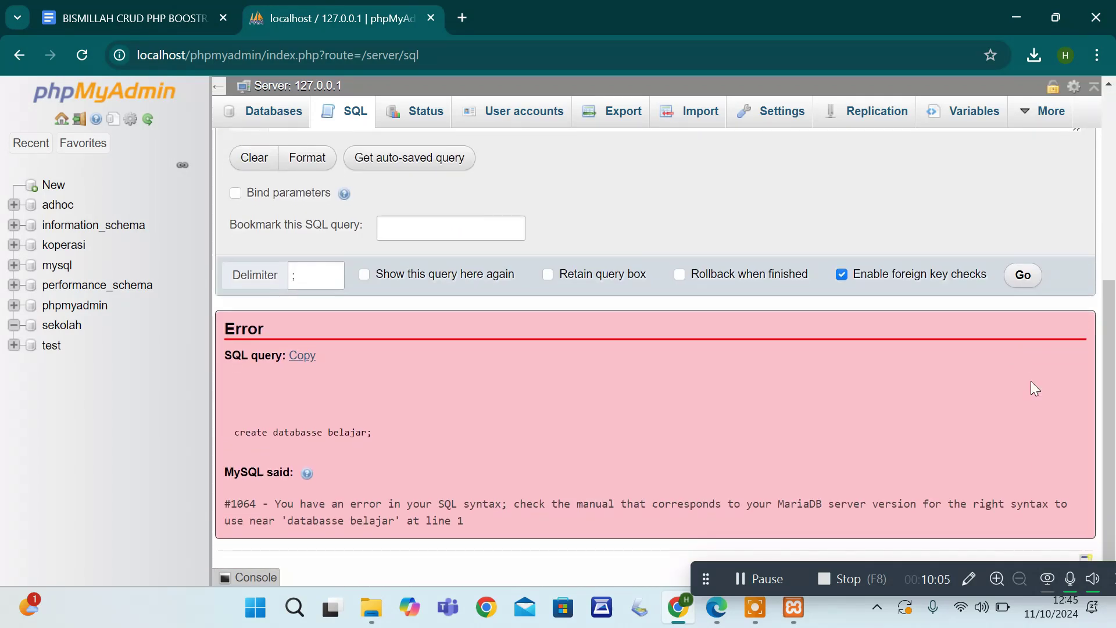
left_click(1022, 276)
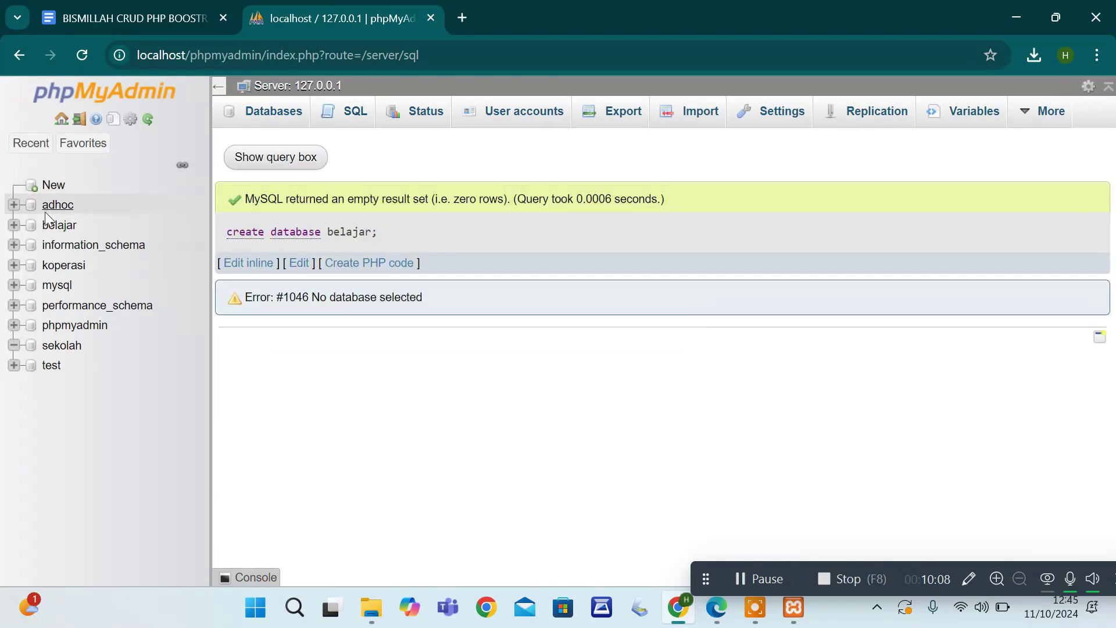